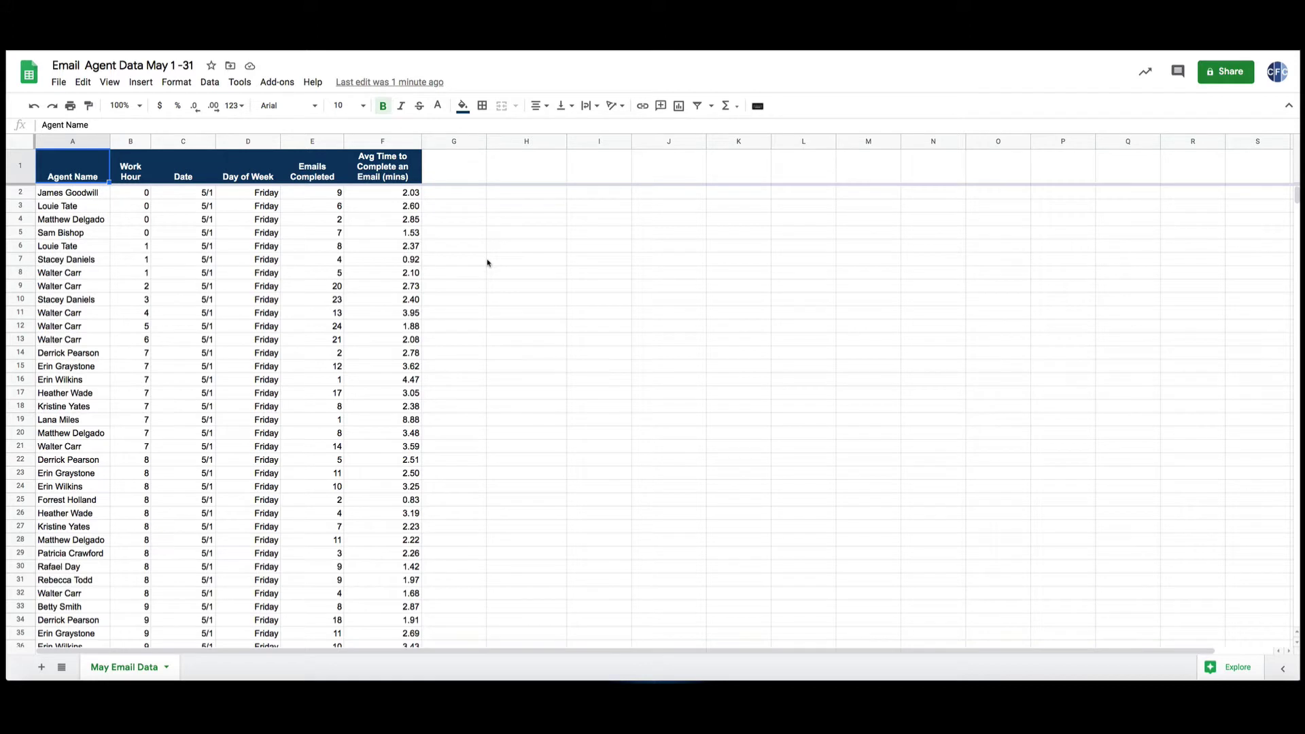
Review the Agent Name, Work Hour, Date, Emails Completed and Avg Time columns.
{"action": "left_click", "coordinate": [56, 143]}
{"action": "left_click", "coordinate": [123, 143]}
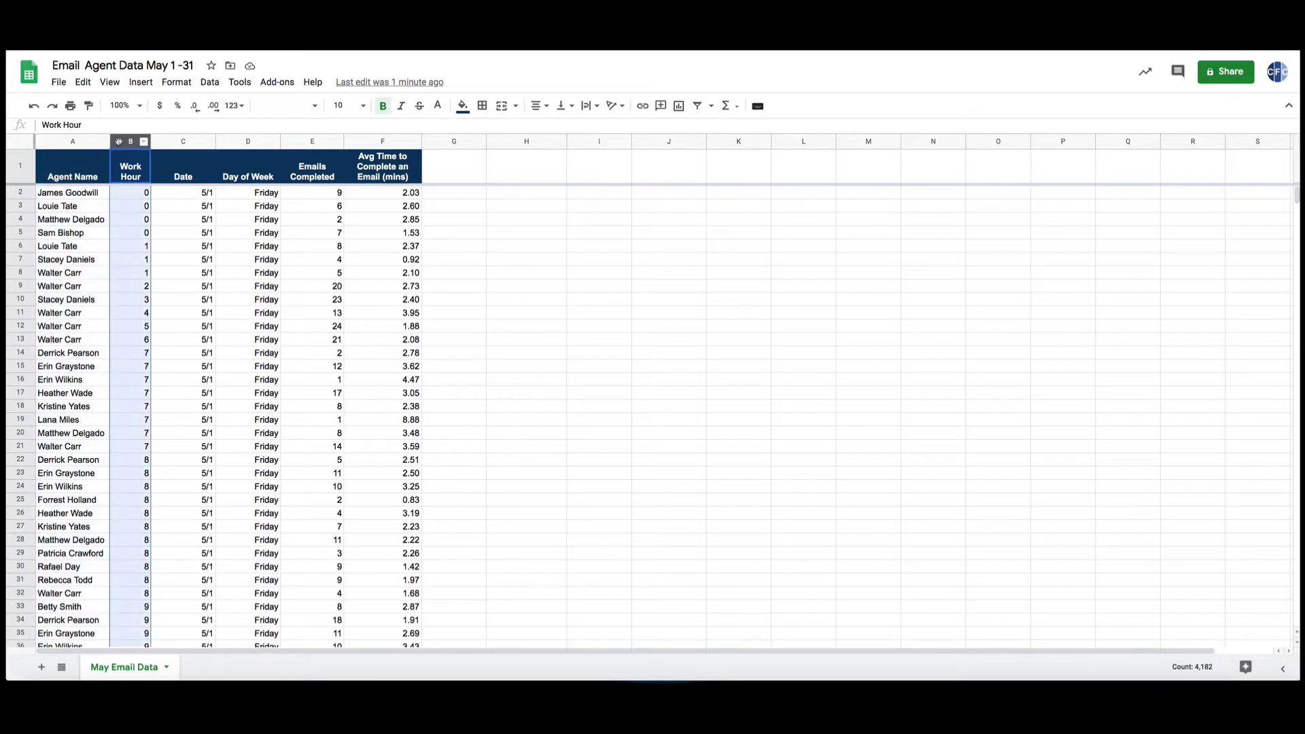
{"action": "left_click", "coordinate": [181, 143]}
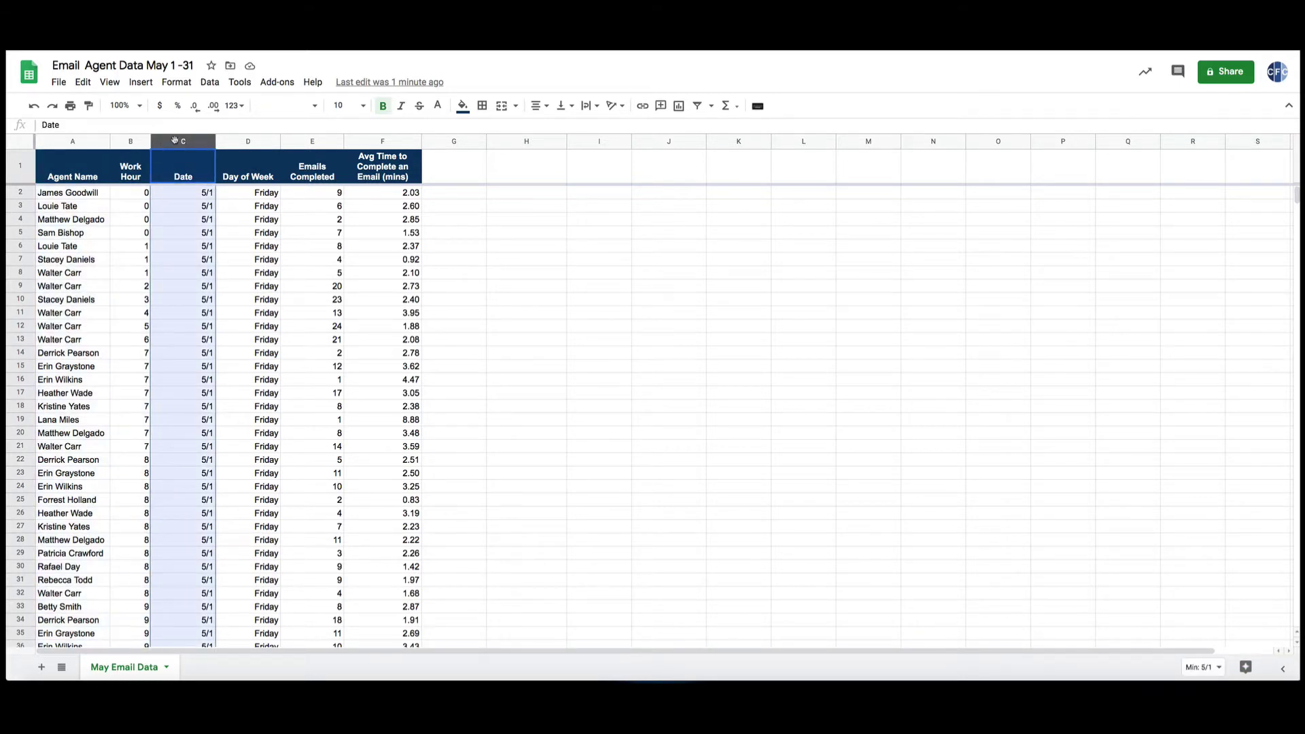
{"action": "left_click", "coordinate": [300, 141]}
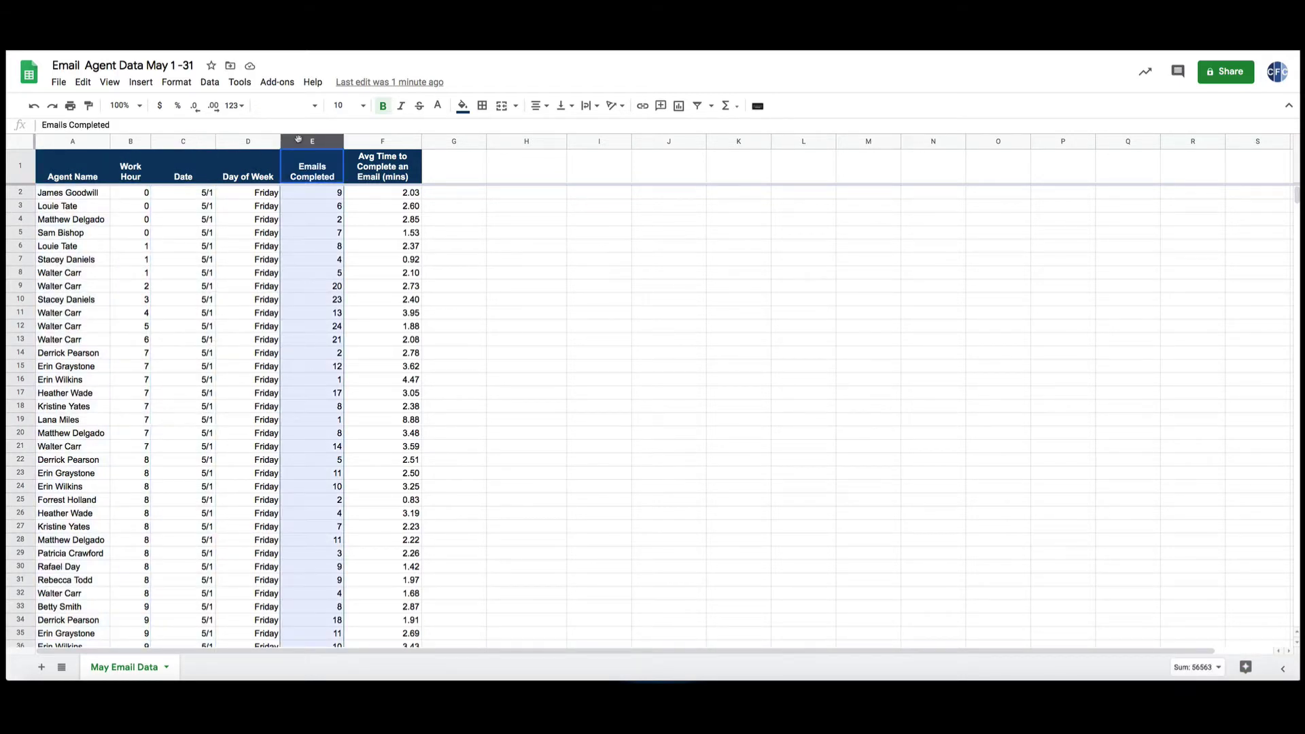
{"action": "left_click", "coordinate": [370, 142]}
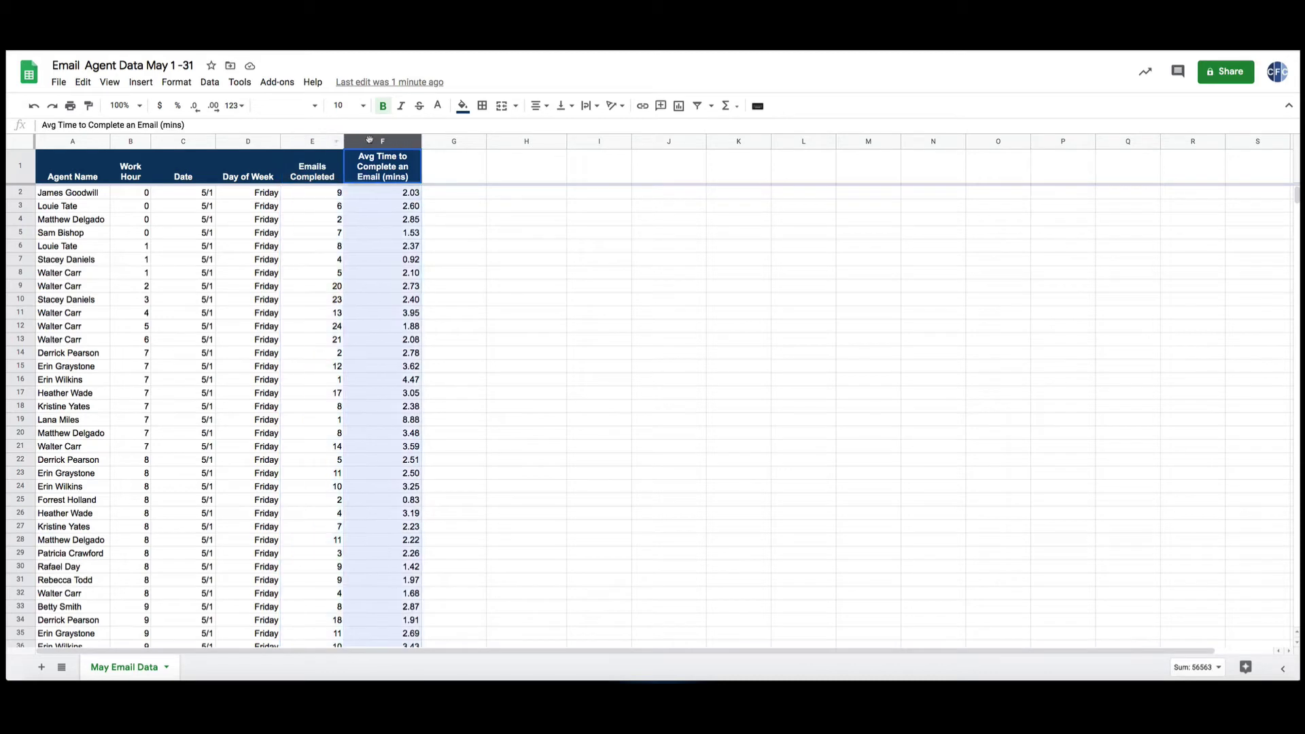
{"action": "left_click", "coordinate": [533, 196]}
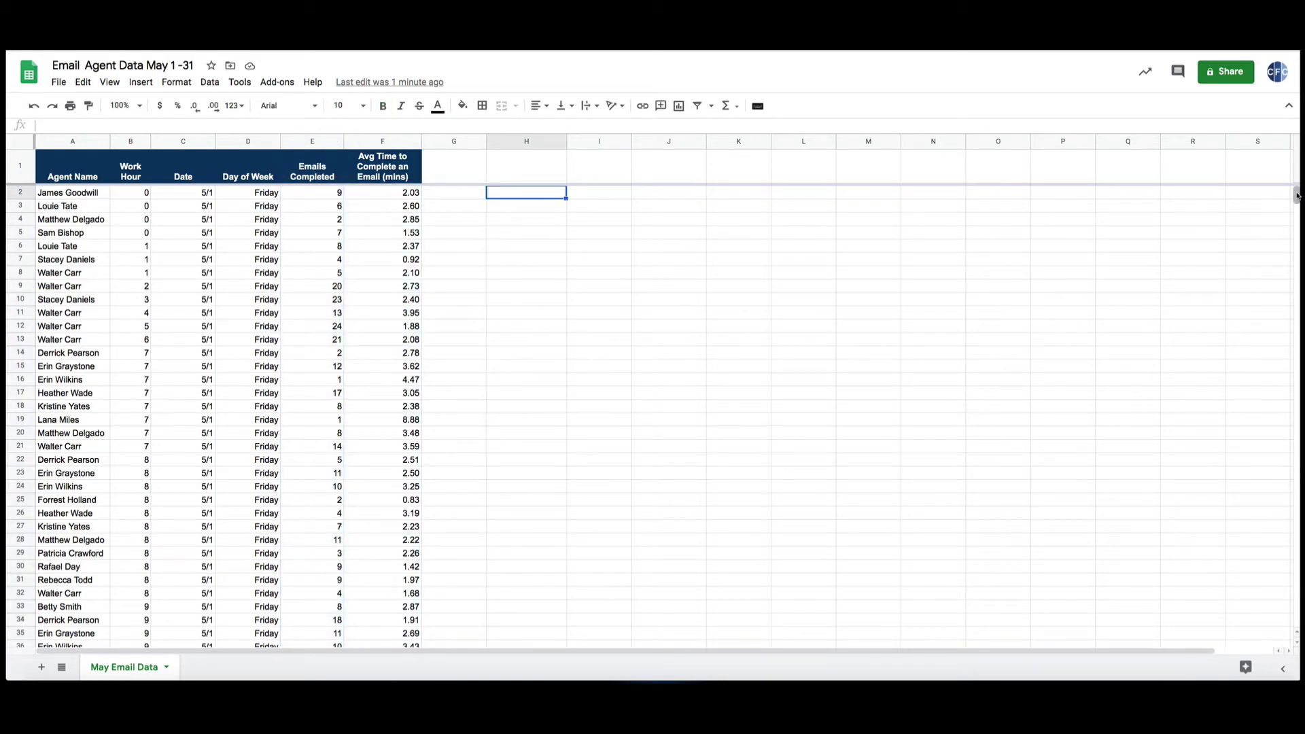
{"action": "left_click_drag", "start_coordinate": [1297, 196], "coordinate": [1296, 617]}
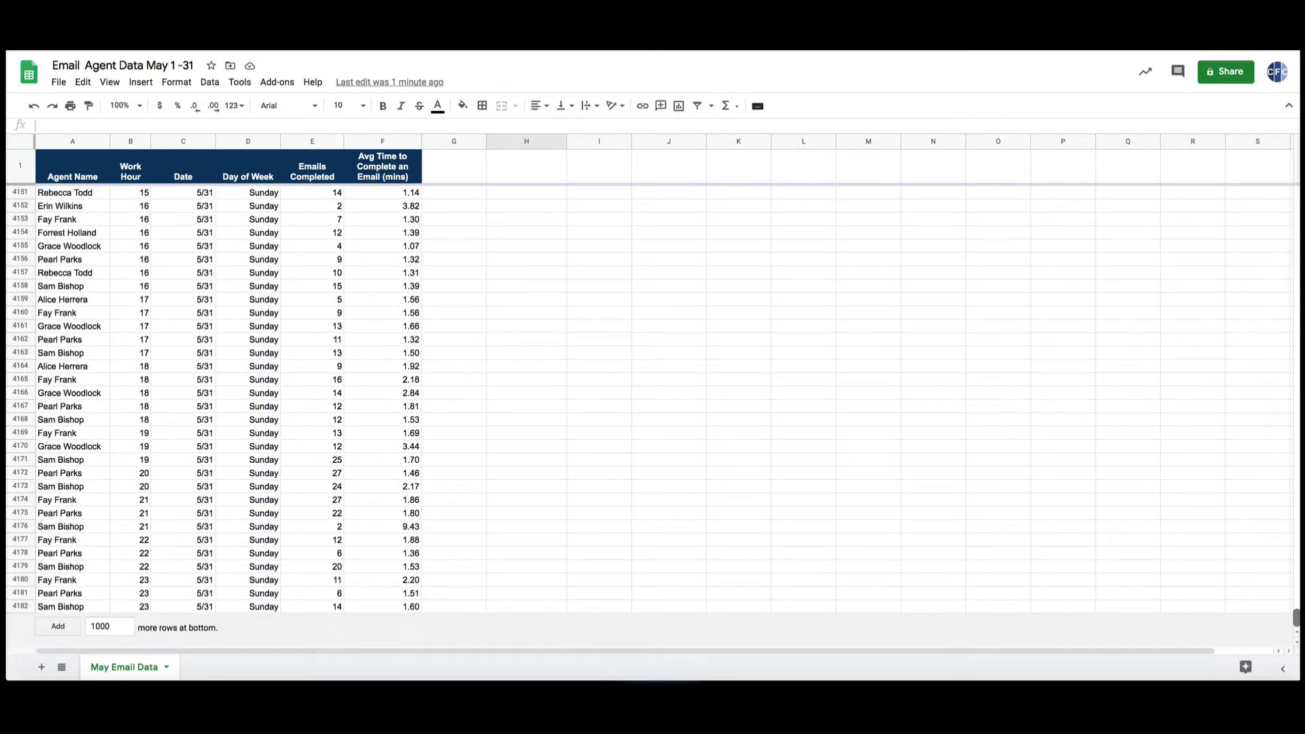
{"action": "left_click_drag", "start_coordinate": [1297, 617], "coordinate": [1296, 190]}
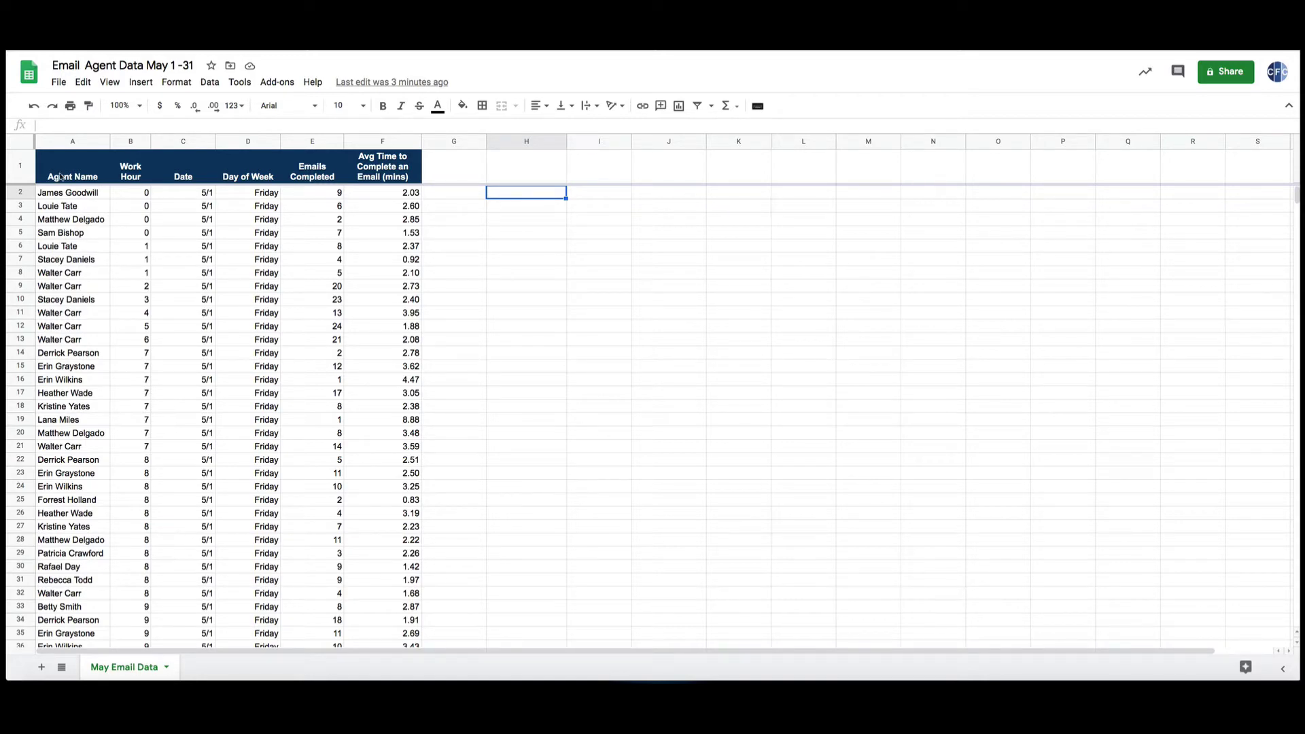
{"action": "scroll", "coordinate": [53, 537], "scroll_direction": "down", "scroll_amount": 6}
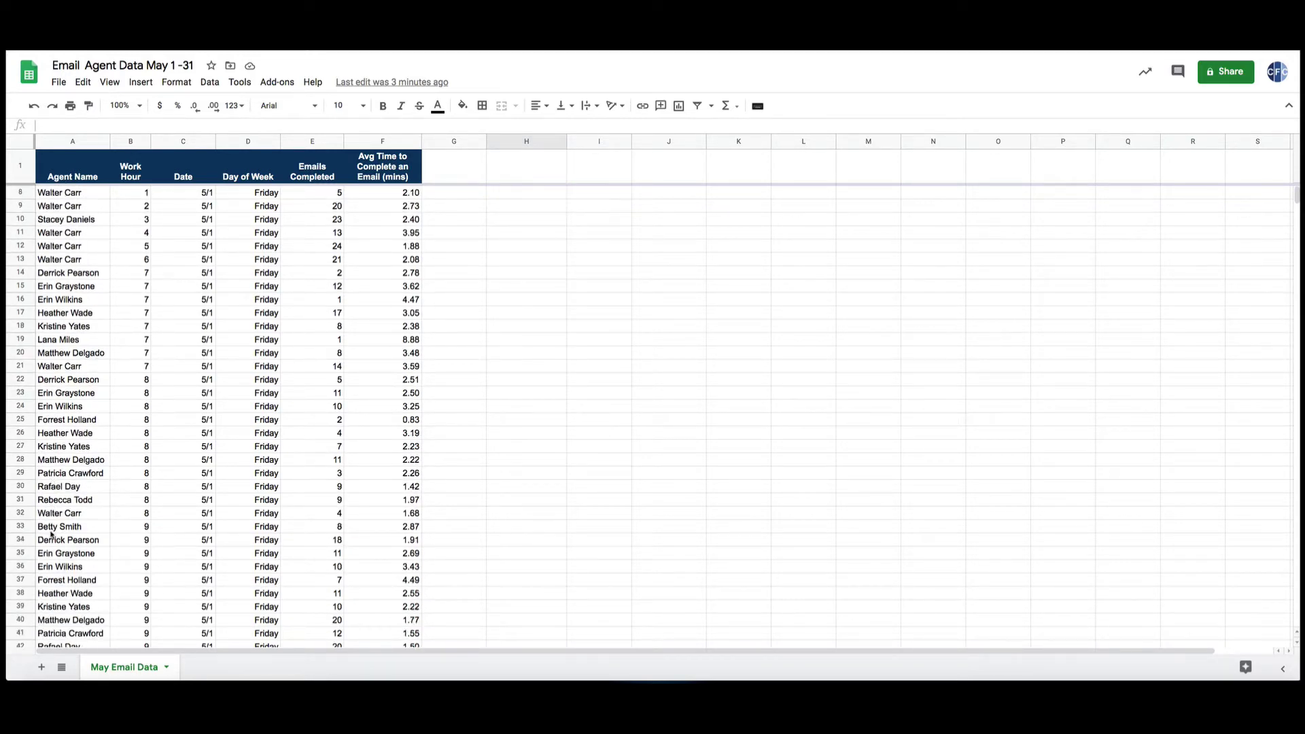
{"action": "scroll", "coordinate": [54, 539], "scroll_direction": "down", "scroll_amount": 10}
{"action": "scroll", "coordinate": [57, 536], "scroll_direction": "up", "scroll_amount": 16}
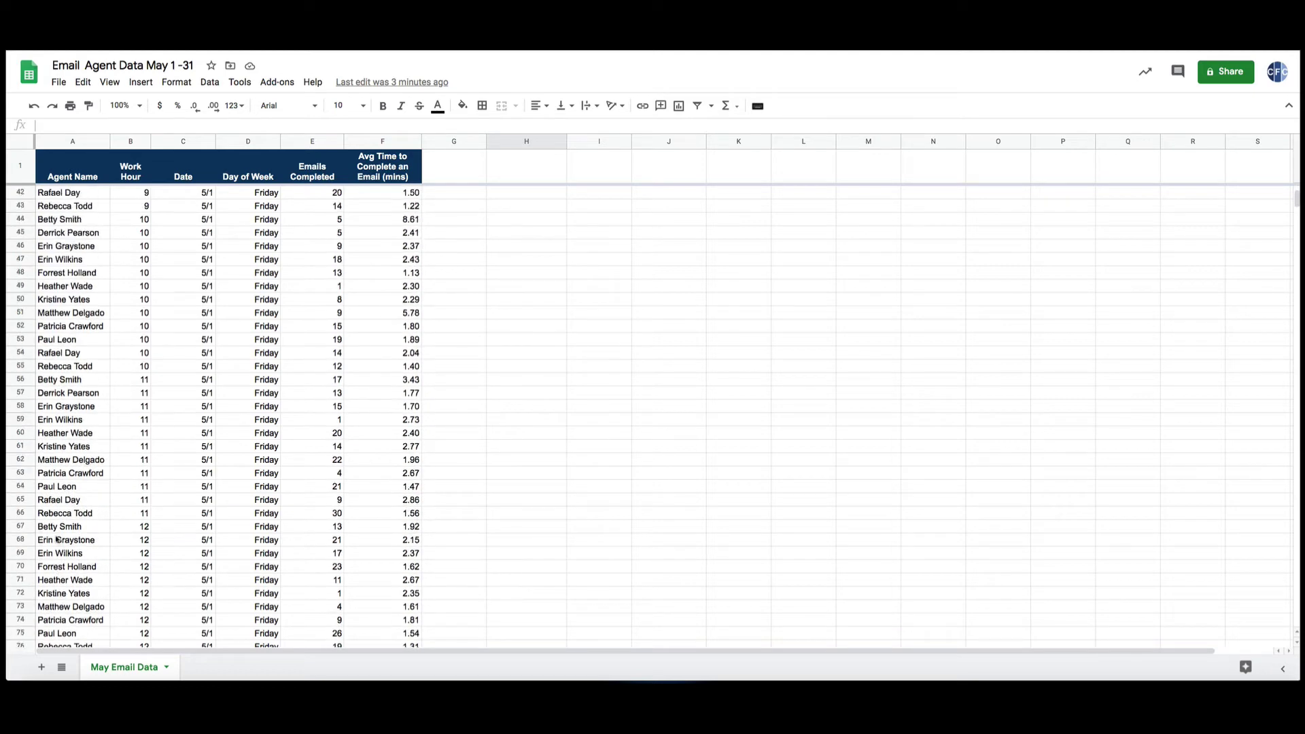
Sort columns A–F with a header row by Agent Name, then Emails Completed, A→Z.
{"action": "left_click", "coordinate": [60, 141]}
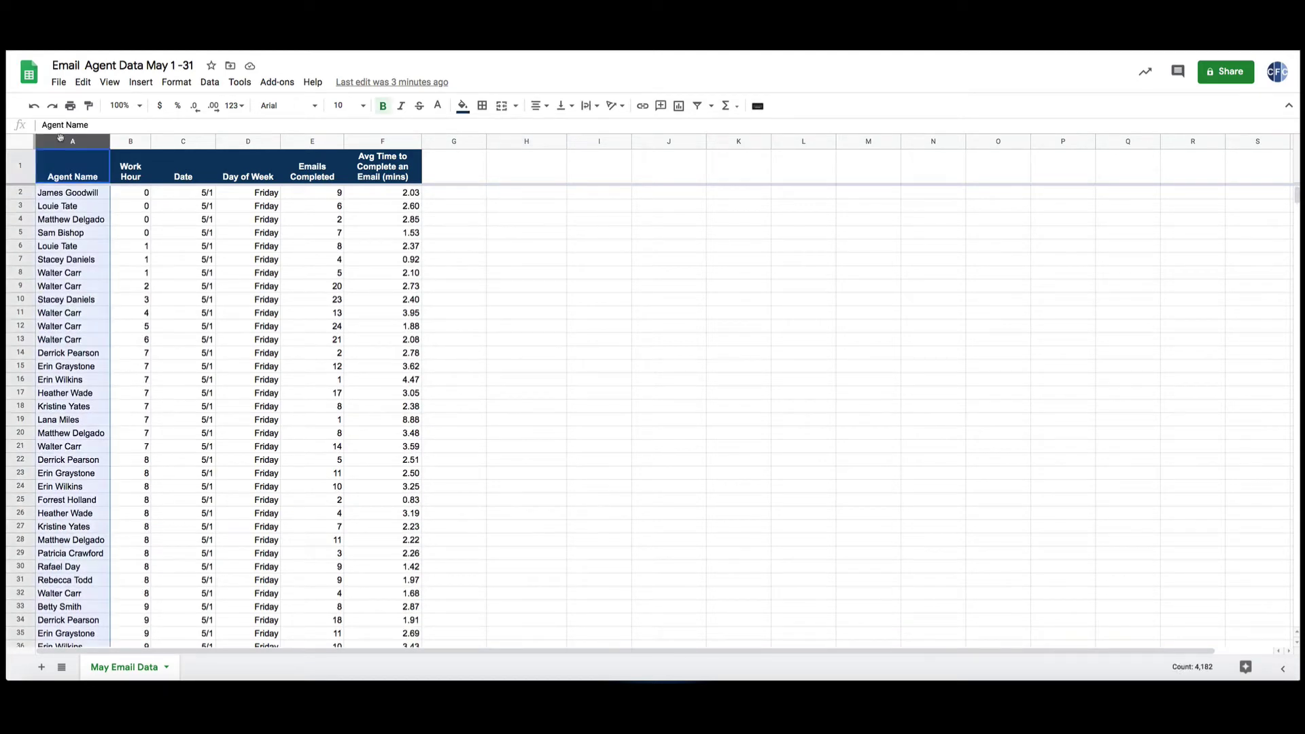
{"action": "left_click", "coordinate": [373, 141], "text": "shift"}
{"action": "left_click", "coordinate": [210, 82]}
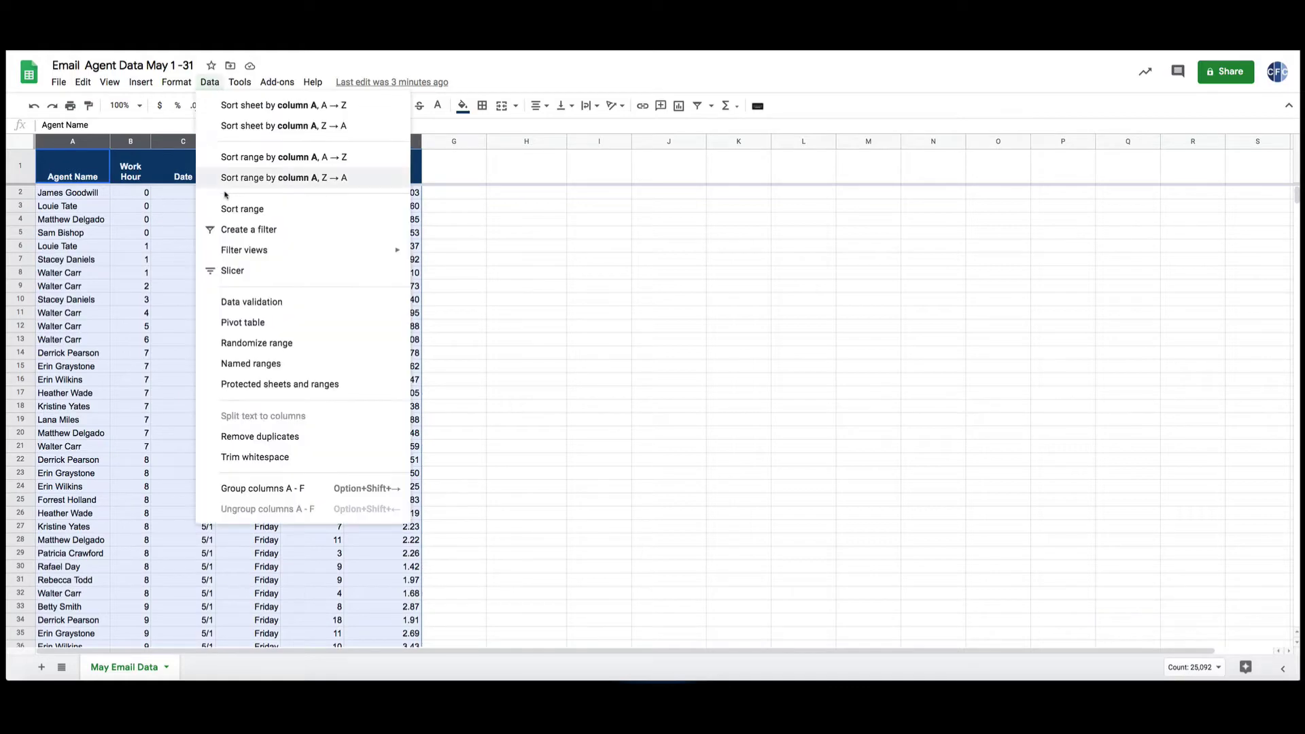
{"action": "left_click", "coordinate": [234, 209]}
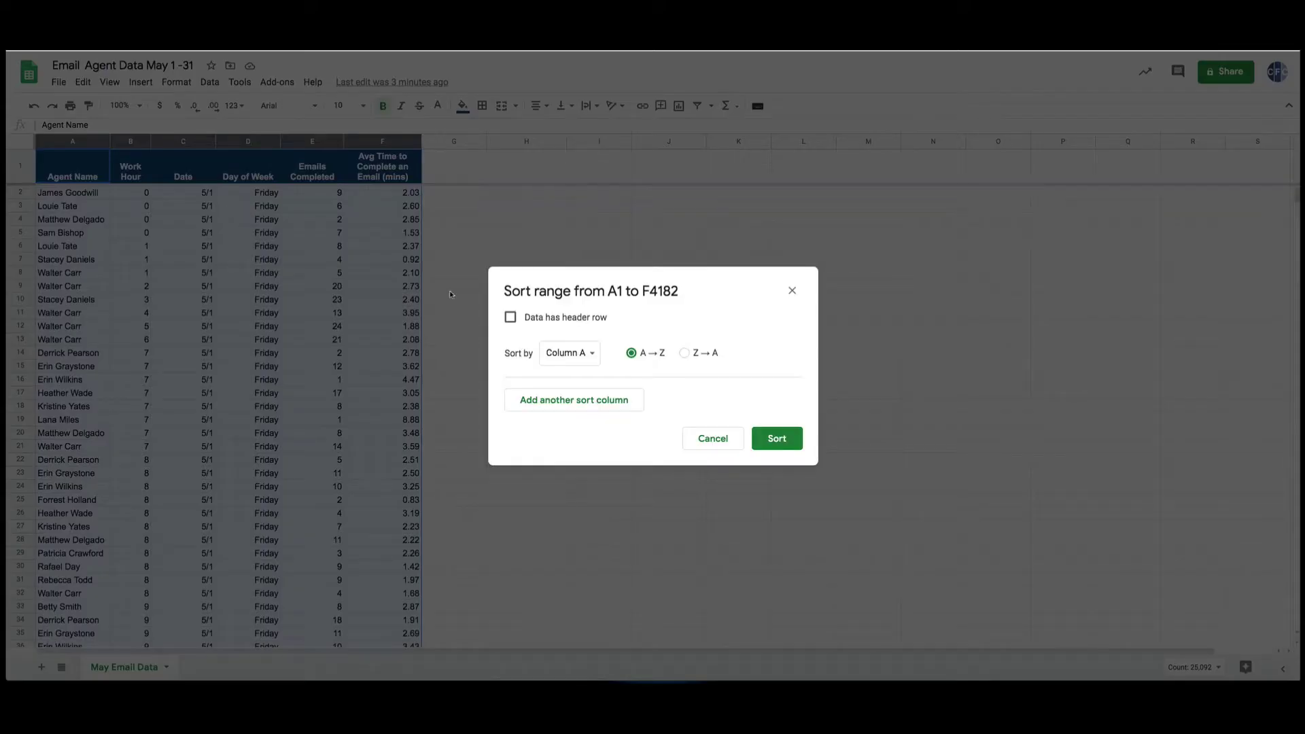
{"action": "left_click", "coordinate": [510, 318]}
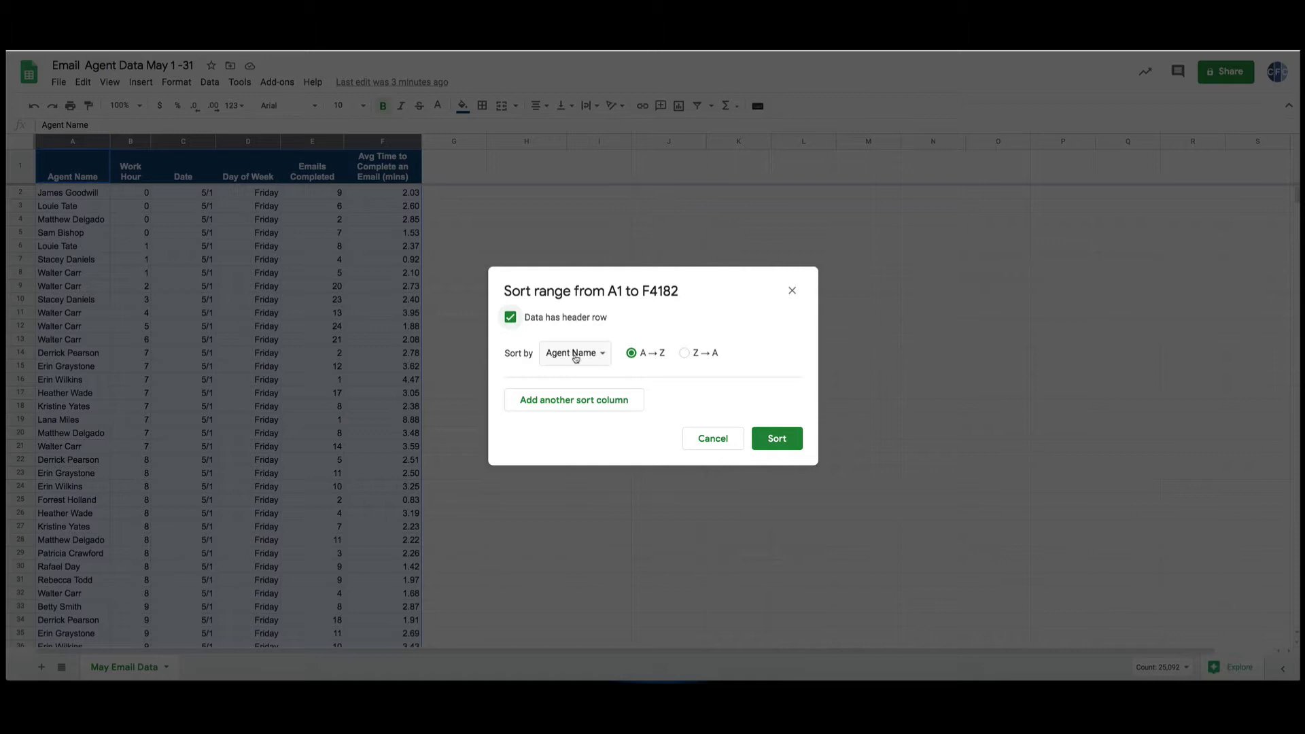
{"action": "left_click", "coordinate": [575, 400]}
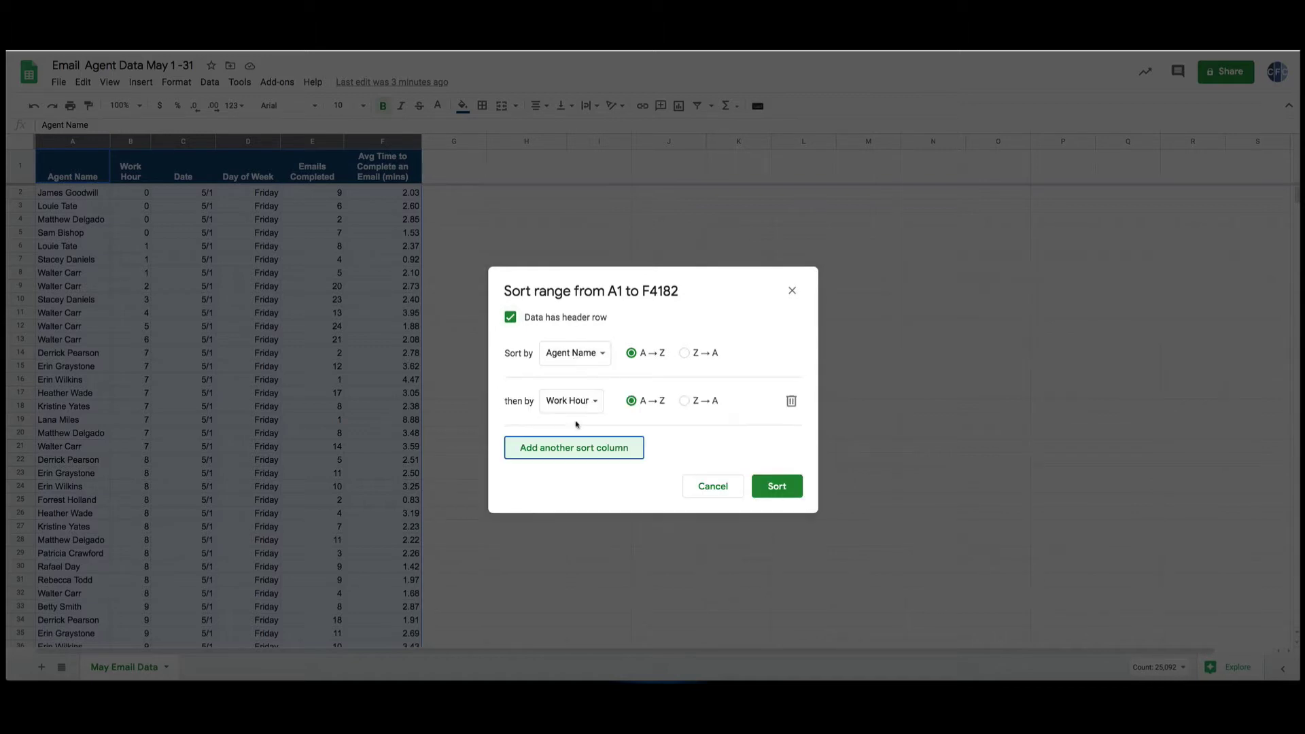
{"action": "left_click", "coordinate": [570, 401]}
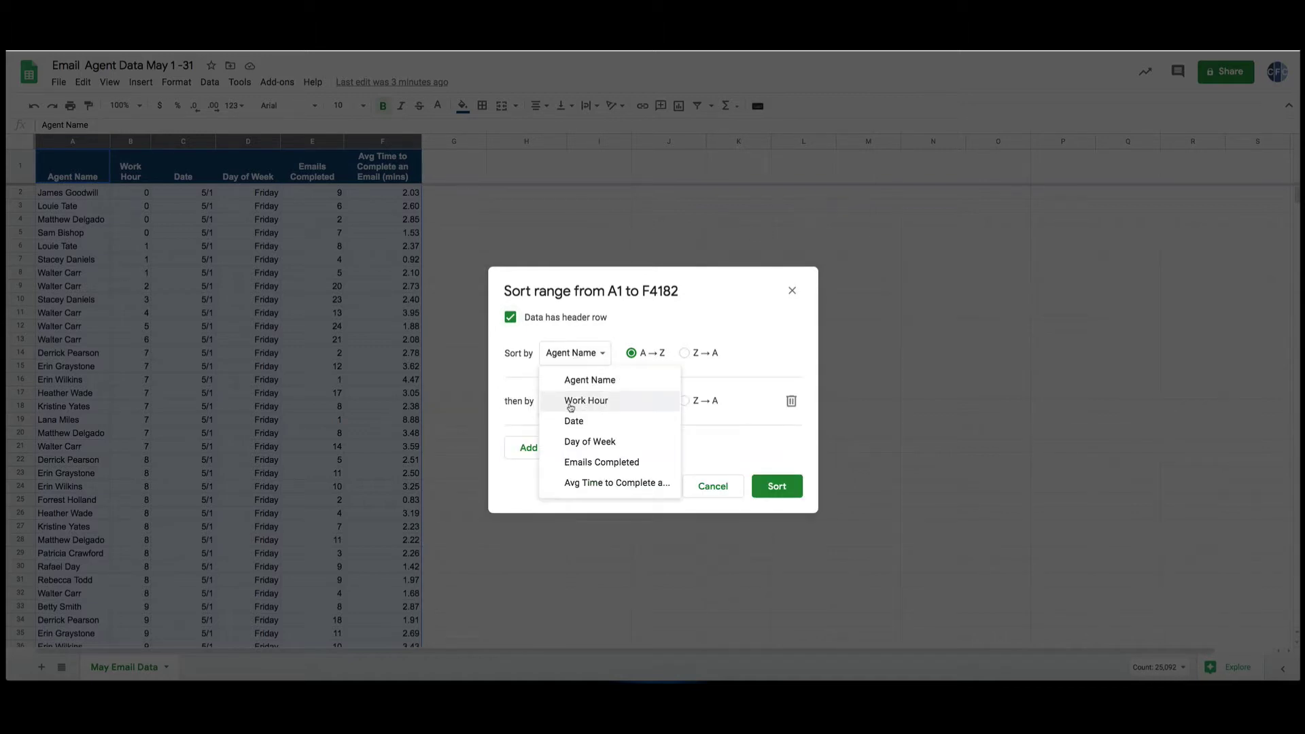
{"action": "left_click", "coordinate": [577, 463]}
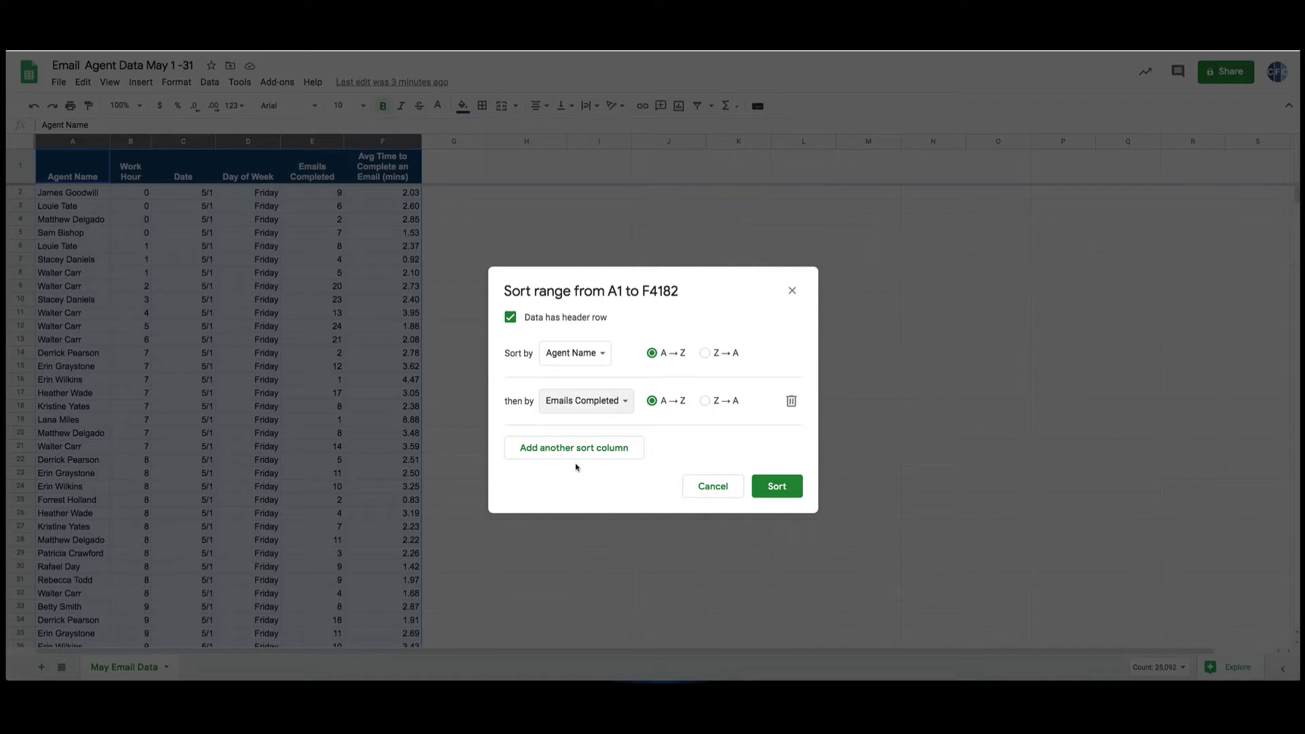
{"action": "left_click", "coordinate": [776, 488]}
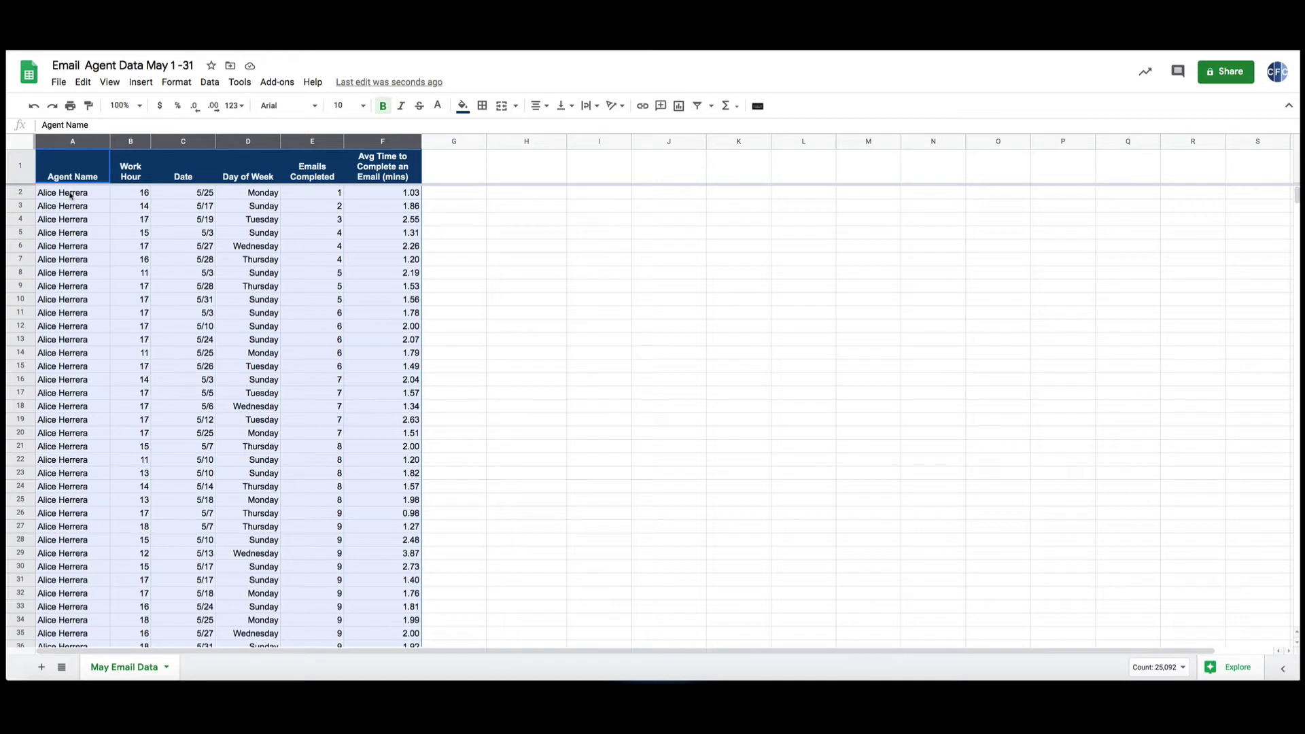
Copy the first agent's name from A2 into I2.
{"action": "left_click", "coordinate": [70, 195]}
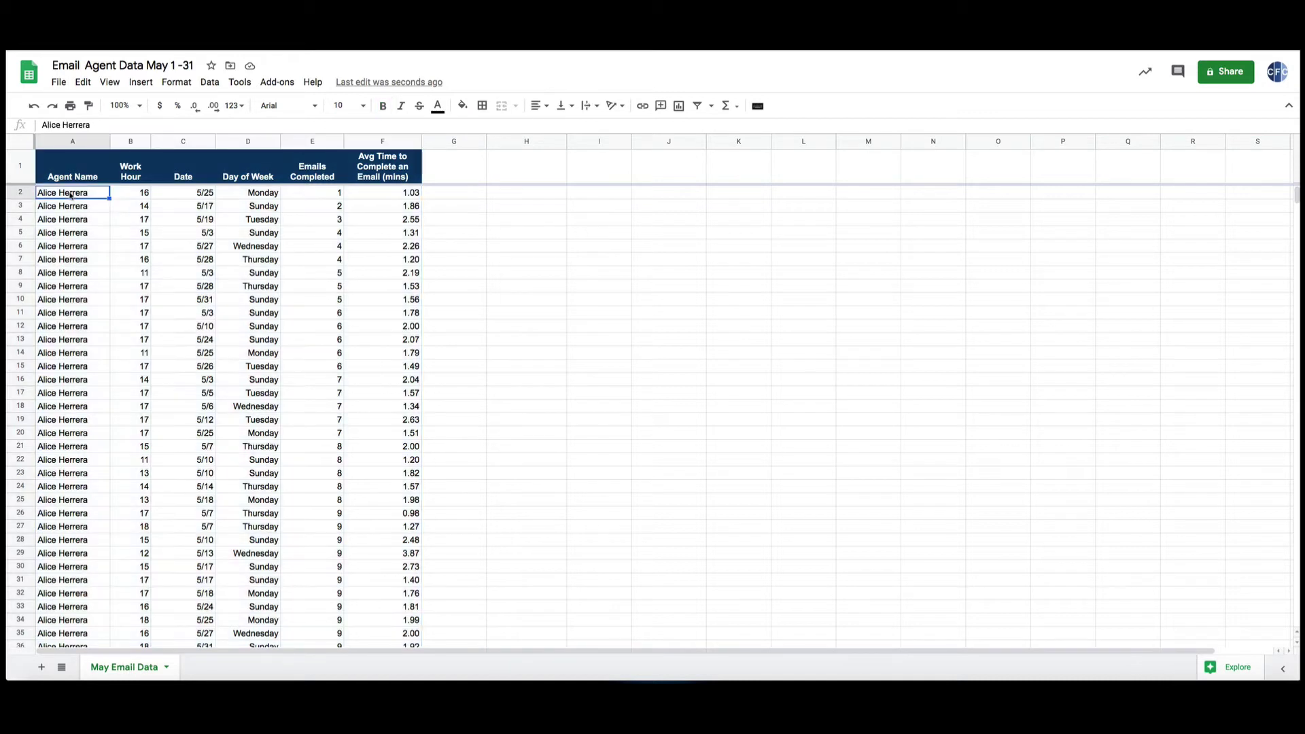
{"action": "left_click_drag", "start_coordinate": [309, 194], "coordinate": [310, 265]}
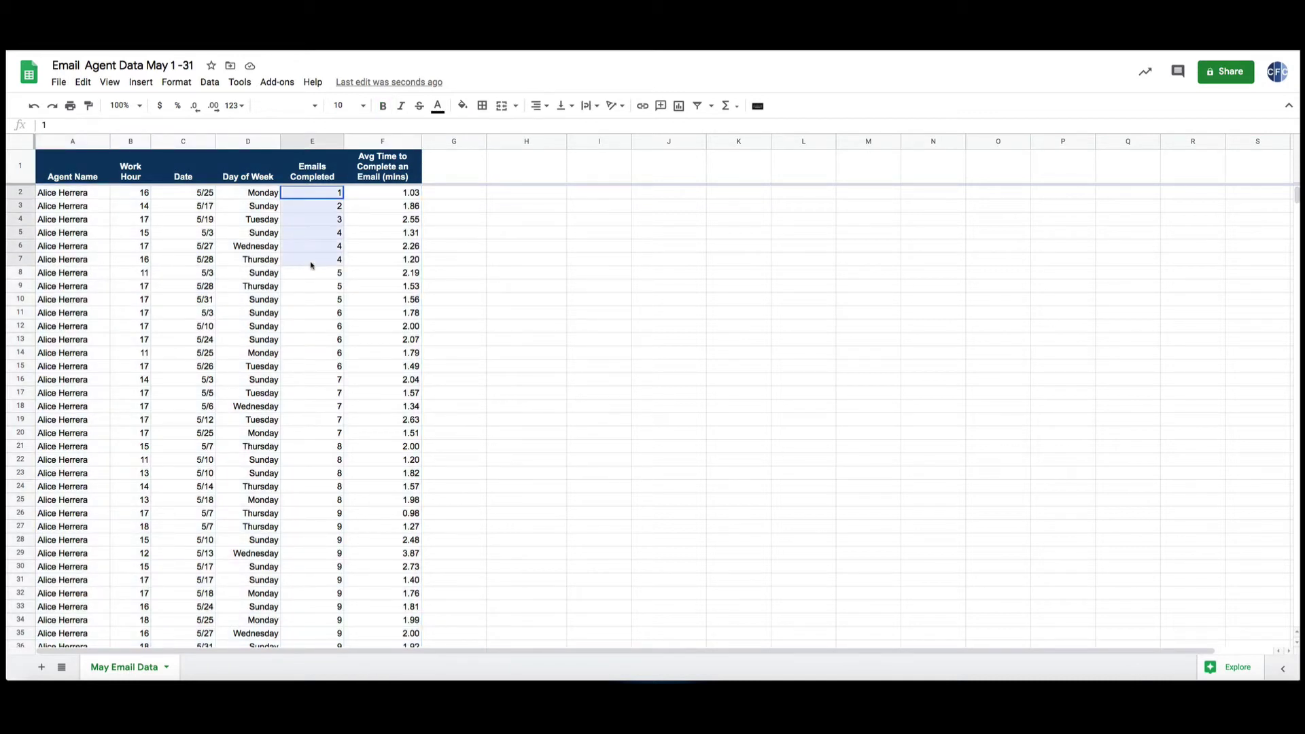
{"action": "left_click", "coordinate": [61, 195]}
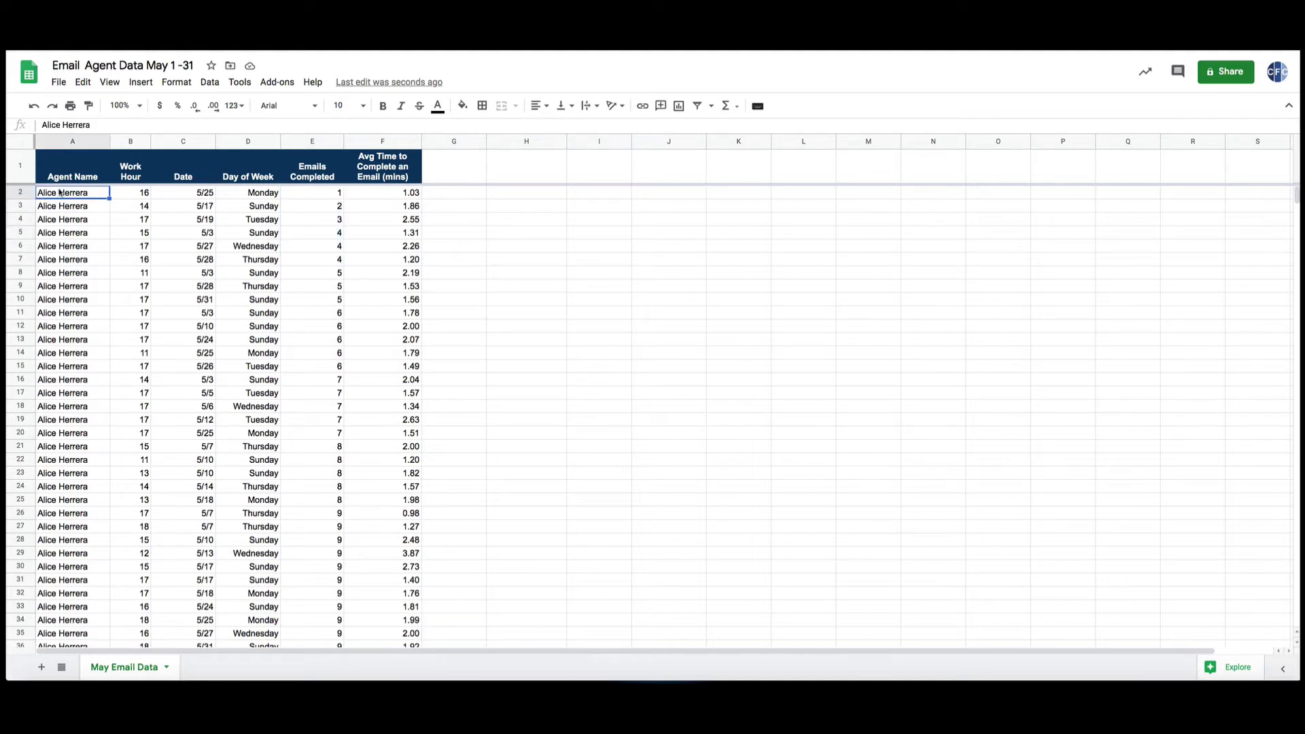
{"action": "left_click", "coordinate": [598, 197]}
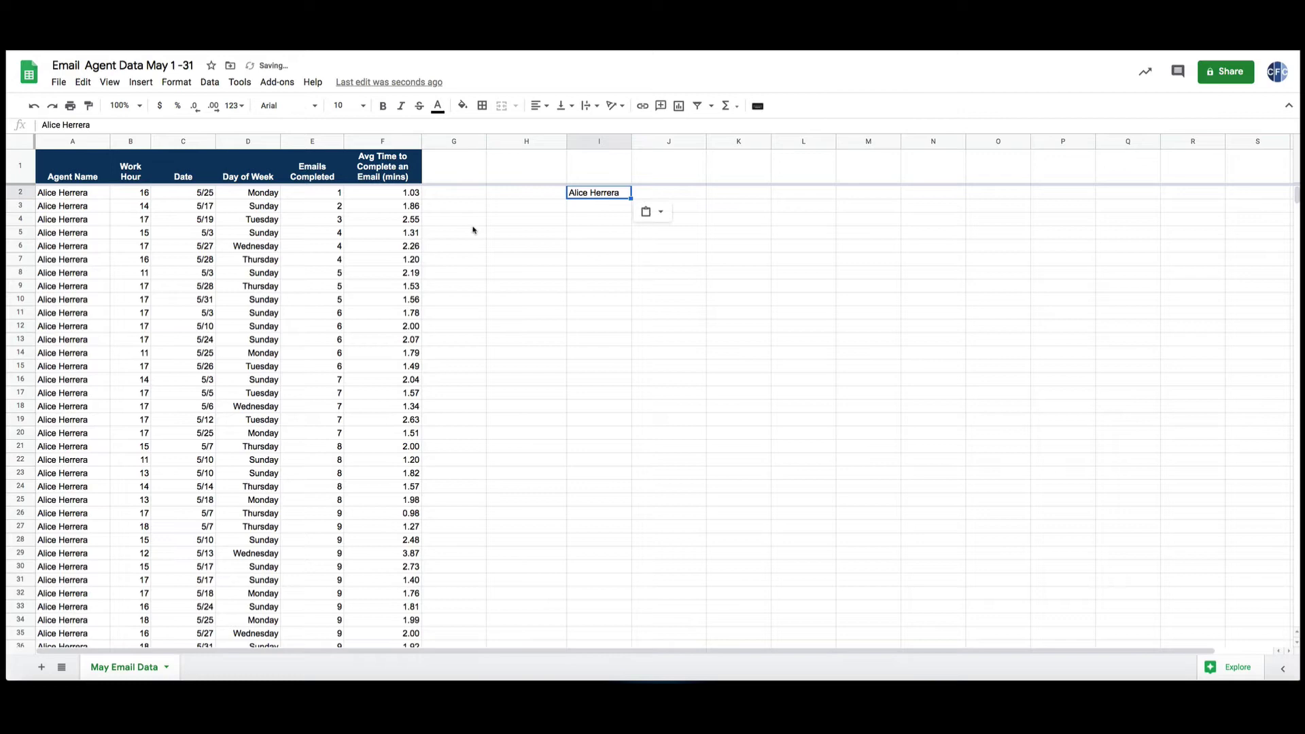
Sum that agent's Emails Completed cells and enter the 2780 total in J2.
{"action": "left_click_drag", "start_coordinate": [301, 194], "coordinate": [307, 301]}
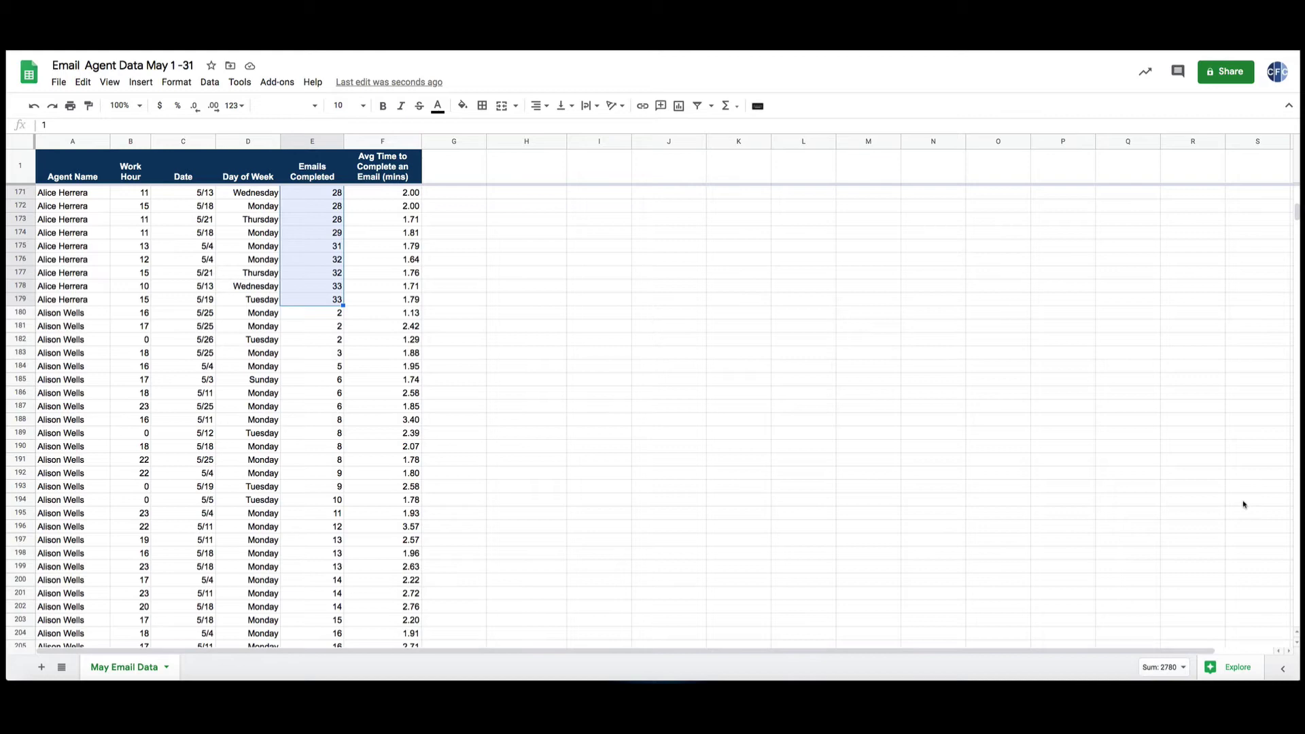
{"action": "left_click_drag", "start_coordinate": [1297, 211], "coordinate": [1296, 181]}
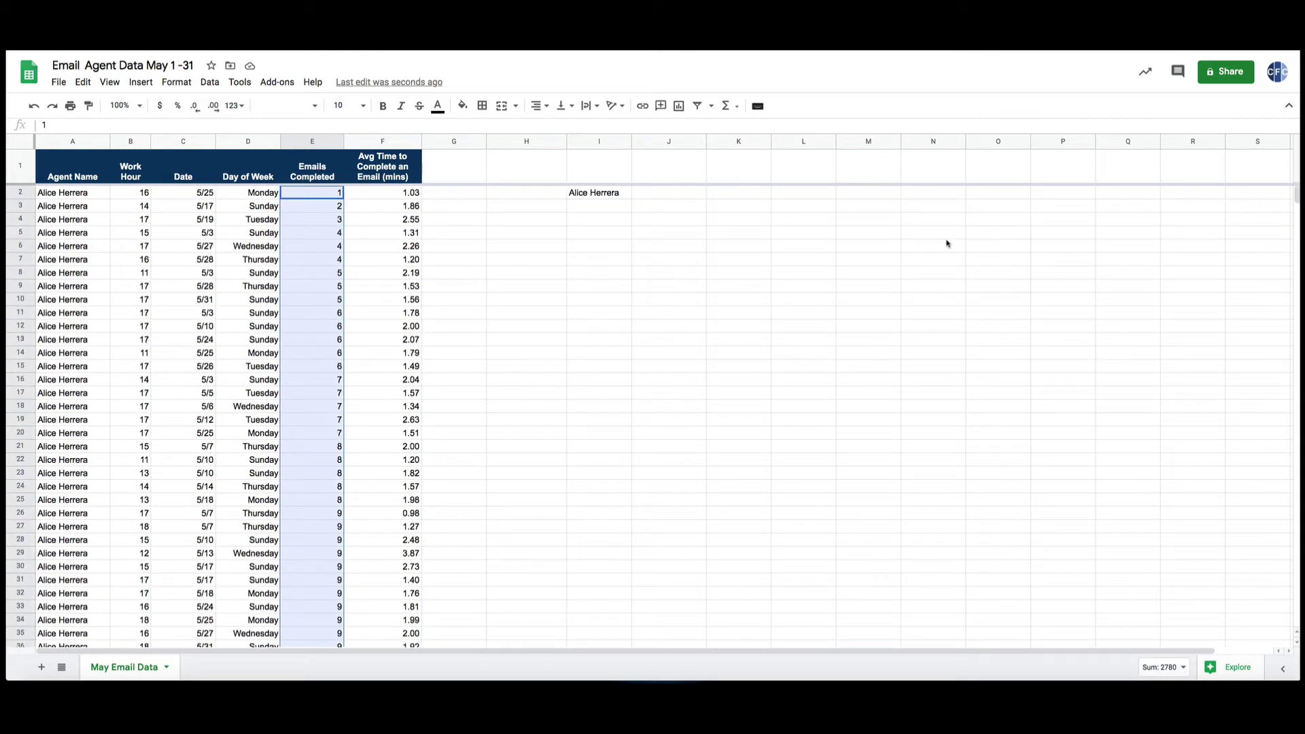
{"action": "left_click", "coordinate": [654, 196]}
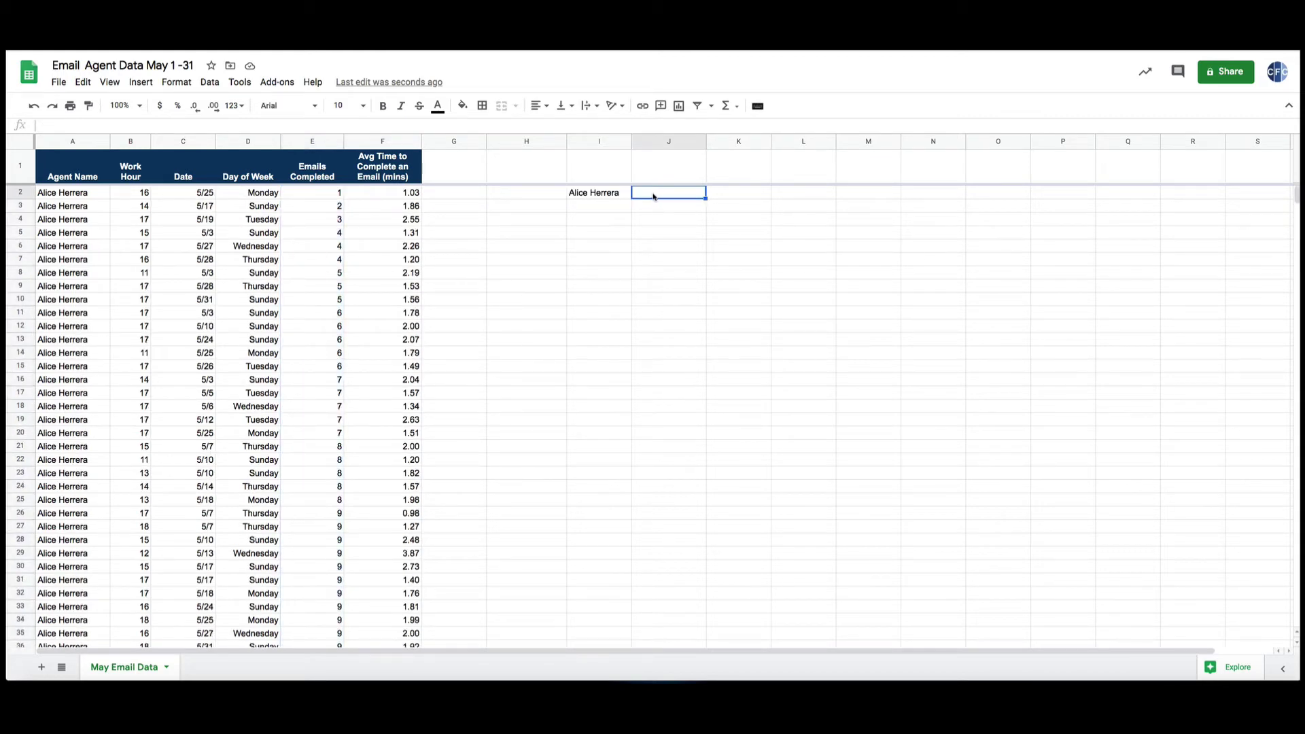
{"action": "type", "text": "2780"}
{"action": "key", "text": "Return"}
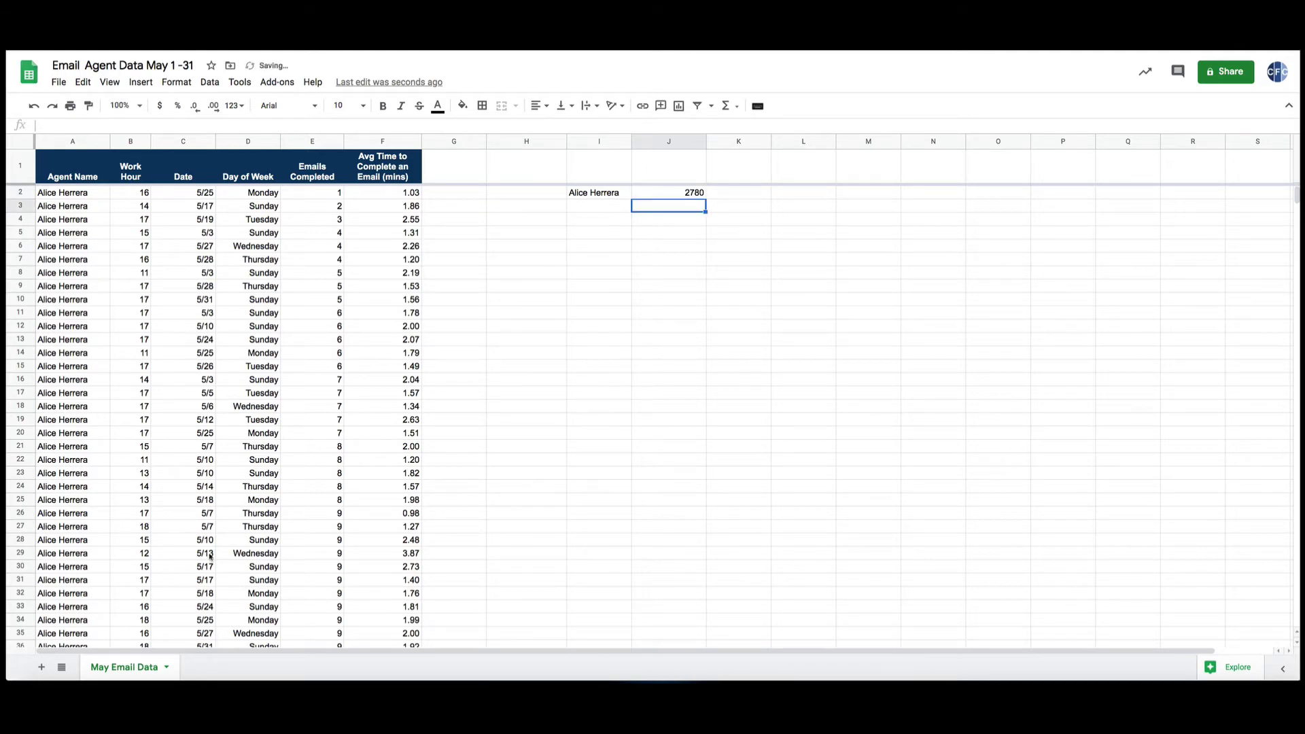
{"action": "scroll", "coordinate": [199, 563], "scroll_direction": "down", "scroll_amount": 20}
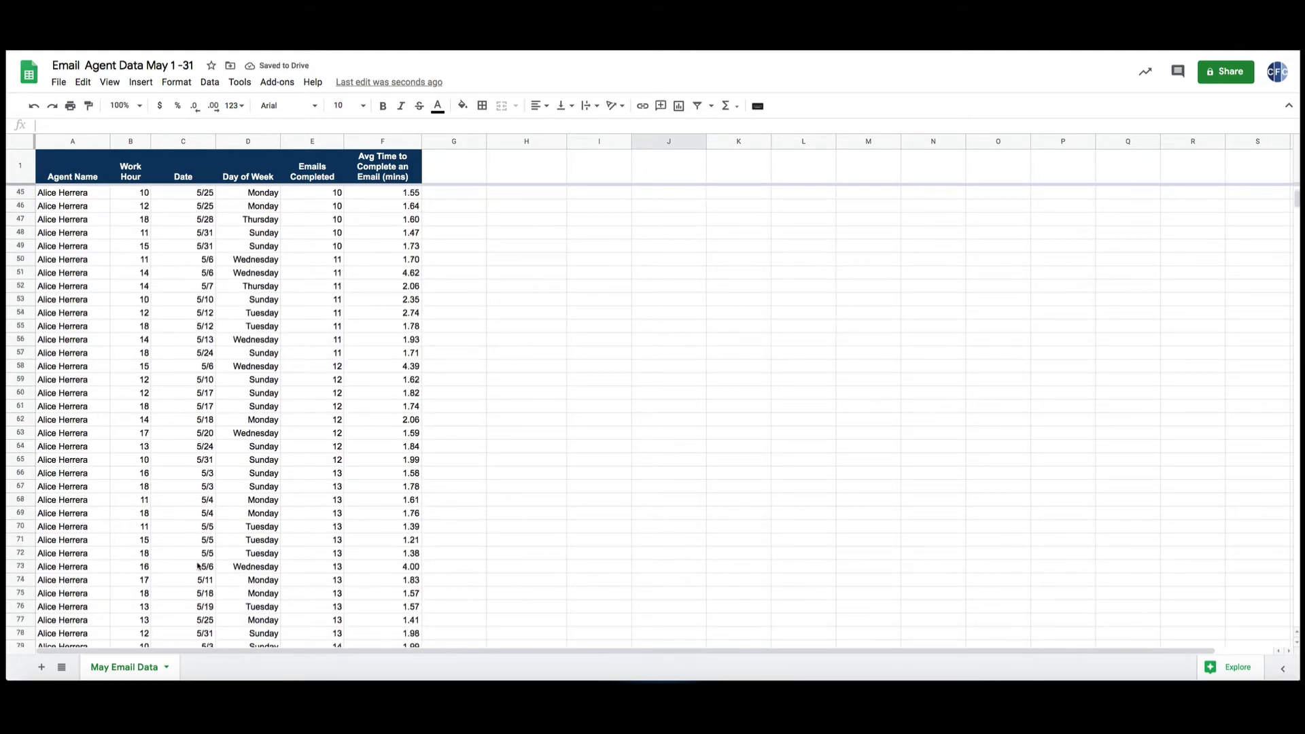
{"action": "scroll", "coordinate": [196, 568], "scroll_direction": "up", "scroll_amount": 15}
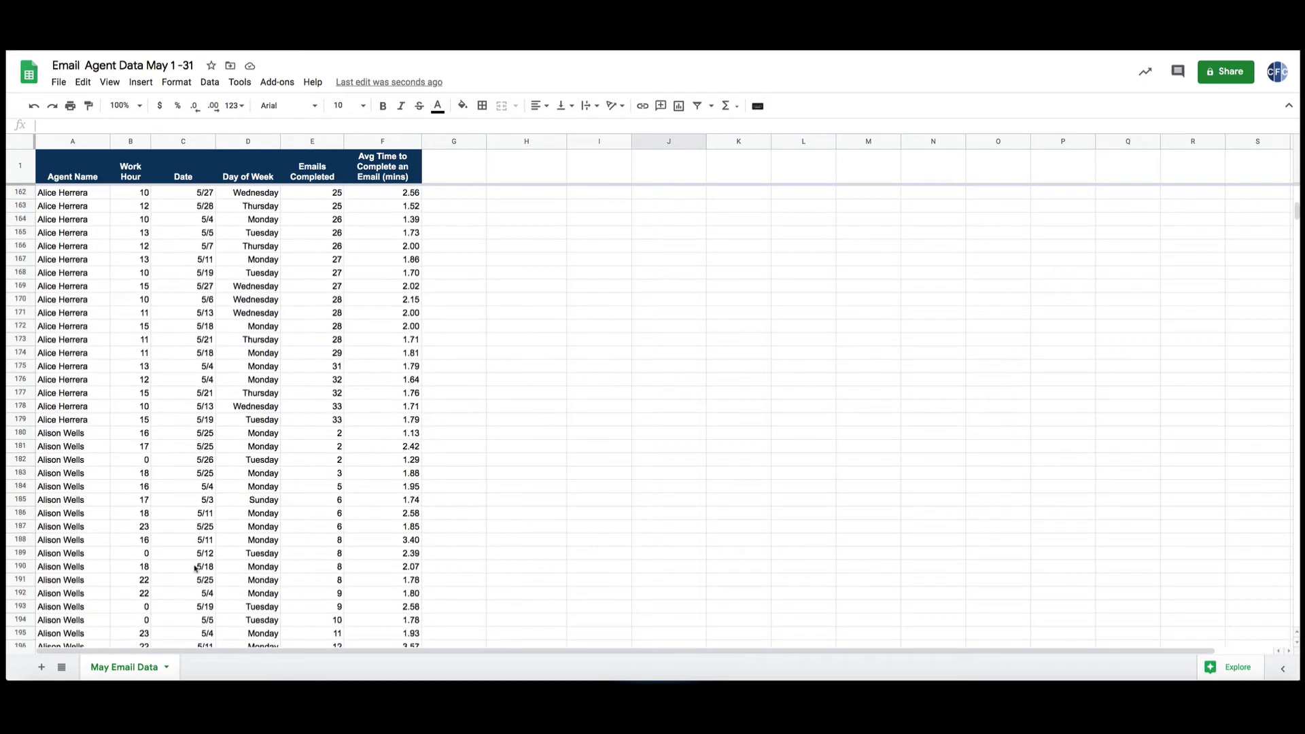
{"action": "left_click", "coordinate": [80, 490]}
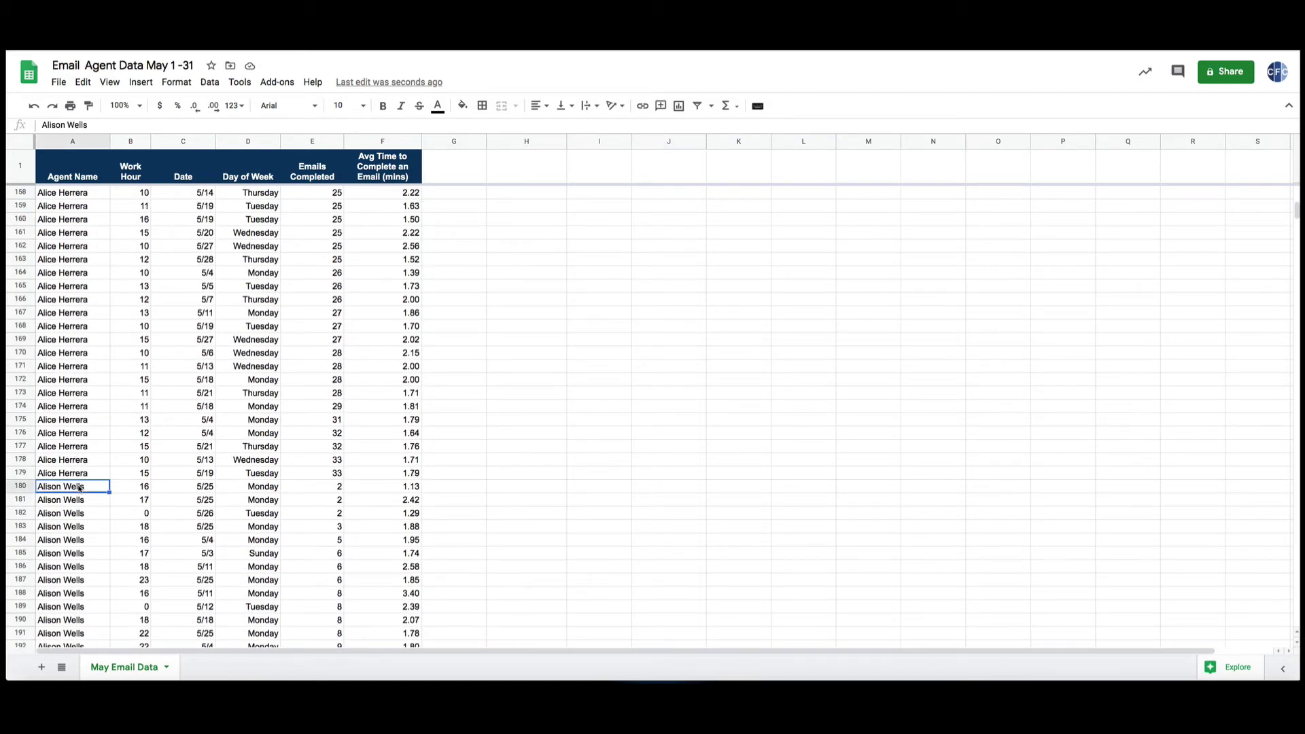
{"action": "left_click_drag", "start_coordinate": [77, 491], "coordinate": [93, 575]}
{"action": "left_click_drag", "start_coordinate": [324, 575], "coordinate": [312, 639]}
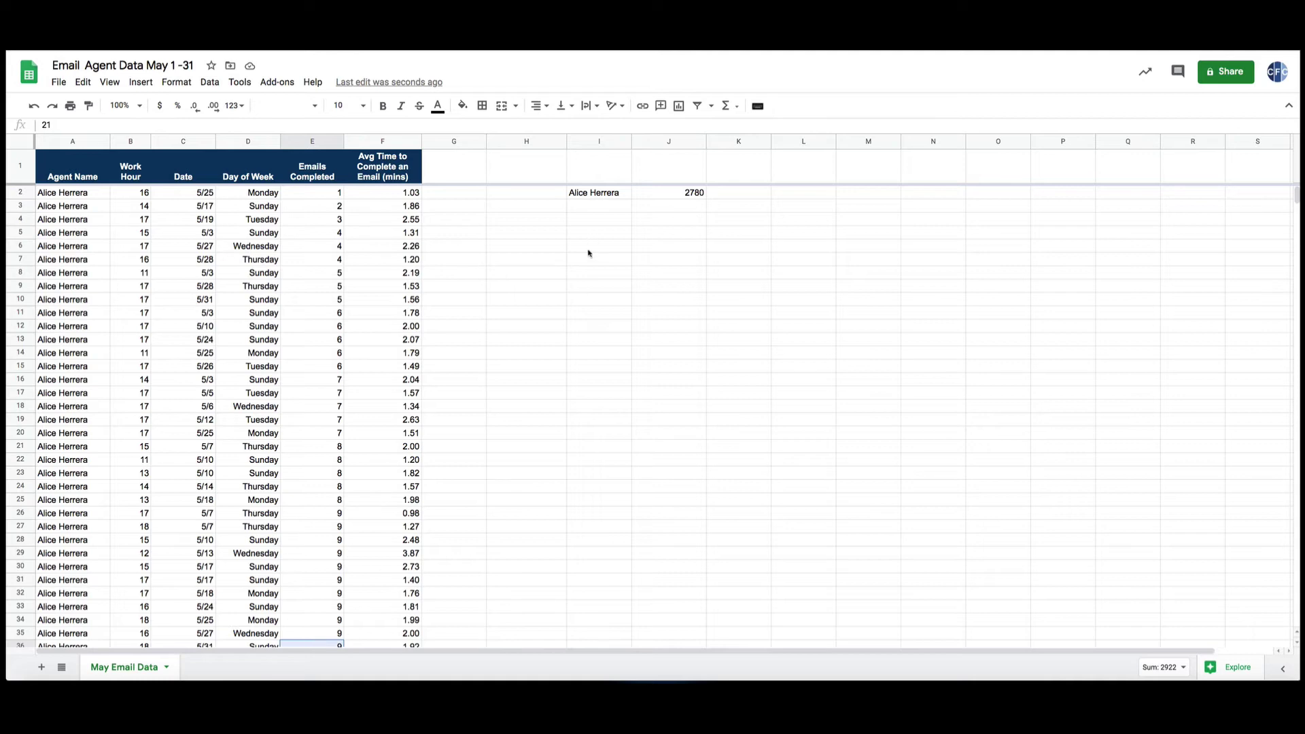
{"action": "scroll", "coordinate": [103, 544], "scroll_direction": "down", "scroll_amount": 13}
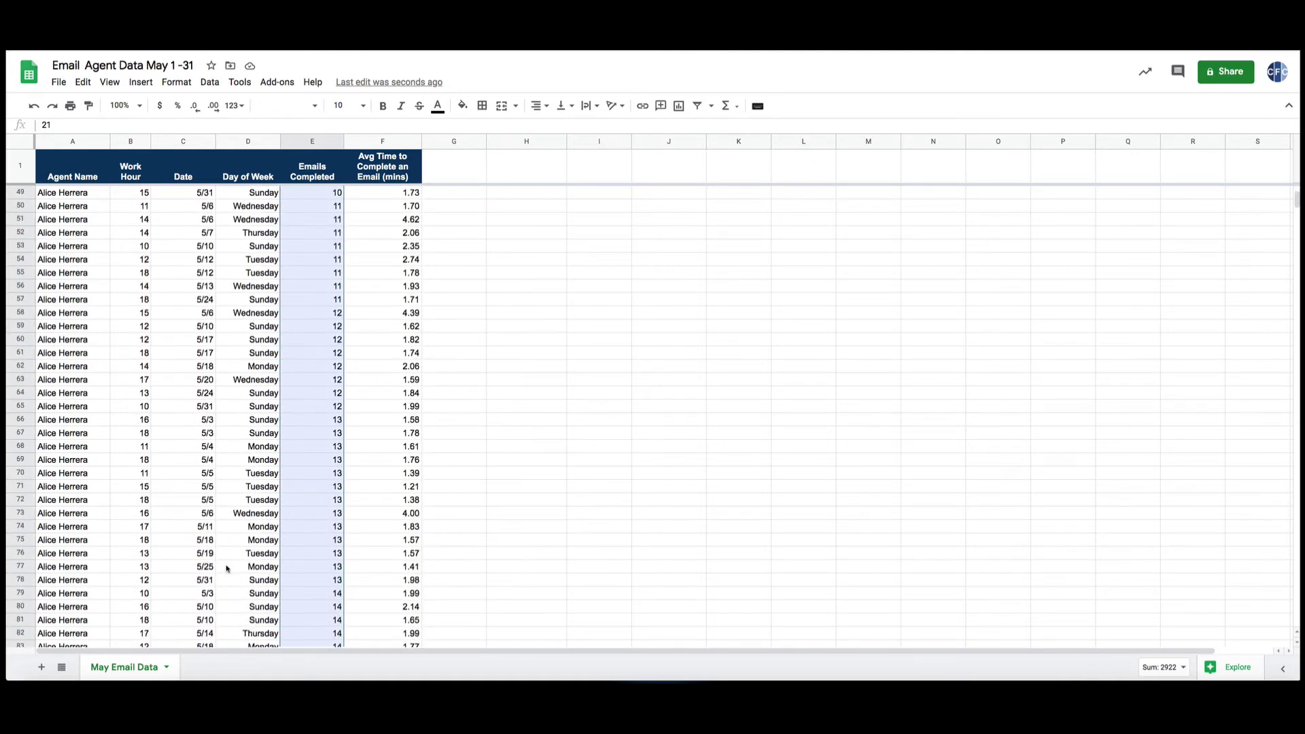
{"action": "scroll", "coordinate": [226, 570], "scroll_direction": "down", "scroll_amount": 19}
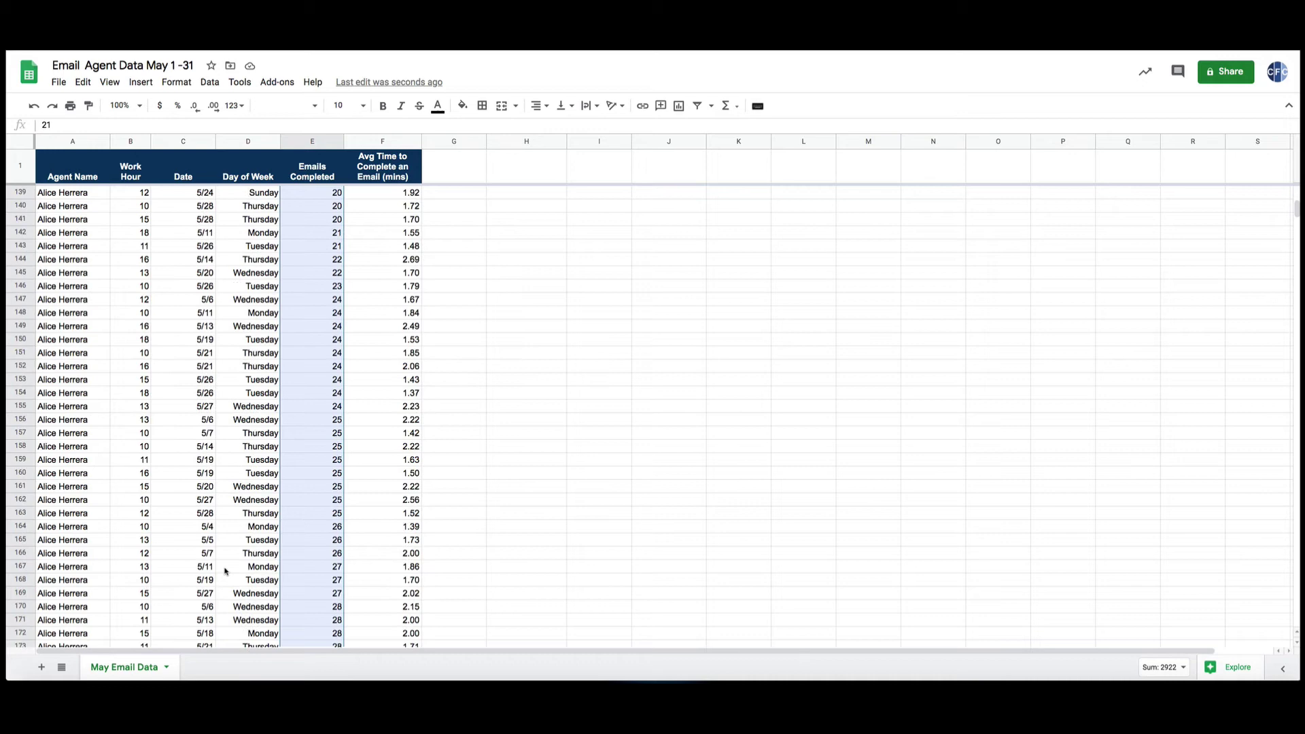
{"action": "scroll", "coordinate": [225, 569], "scroll_direction": "down", "scroll_amount": 3}
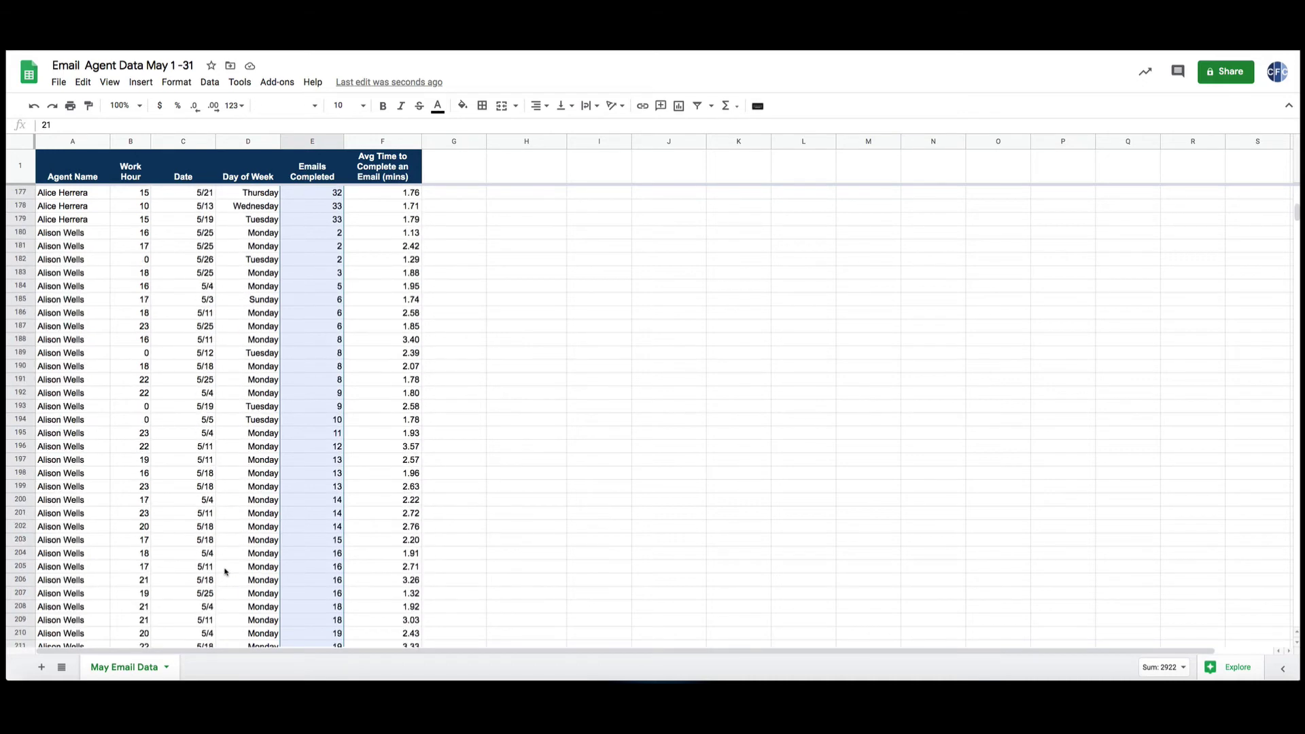
{"action": "left_click", "coordinate": [325, 475]}
{"action": "scroll", "coordinate": [289, 517], "scroll_direction": "up", "scroll_amount": 20}
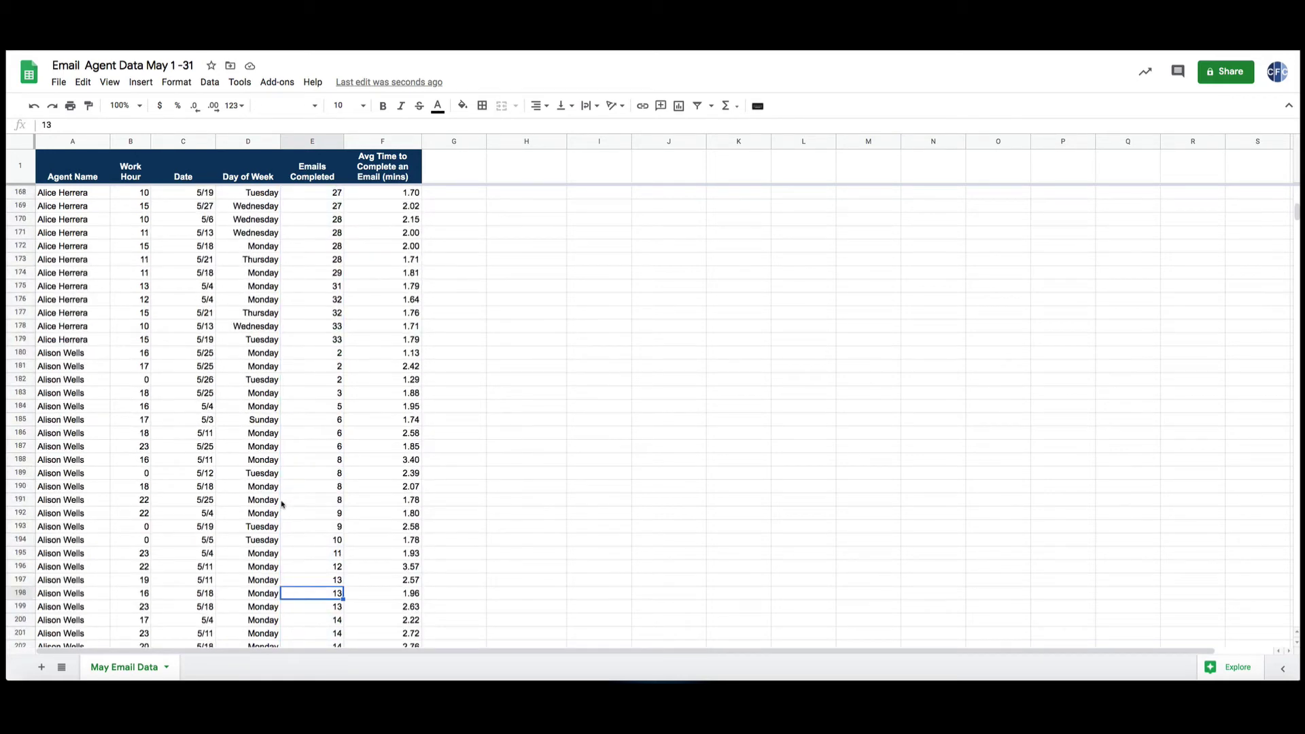
{"action": "scroll", "coordinate": [270, 541], "scroll_direction": "up", "scroll_amount": 14}
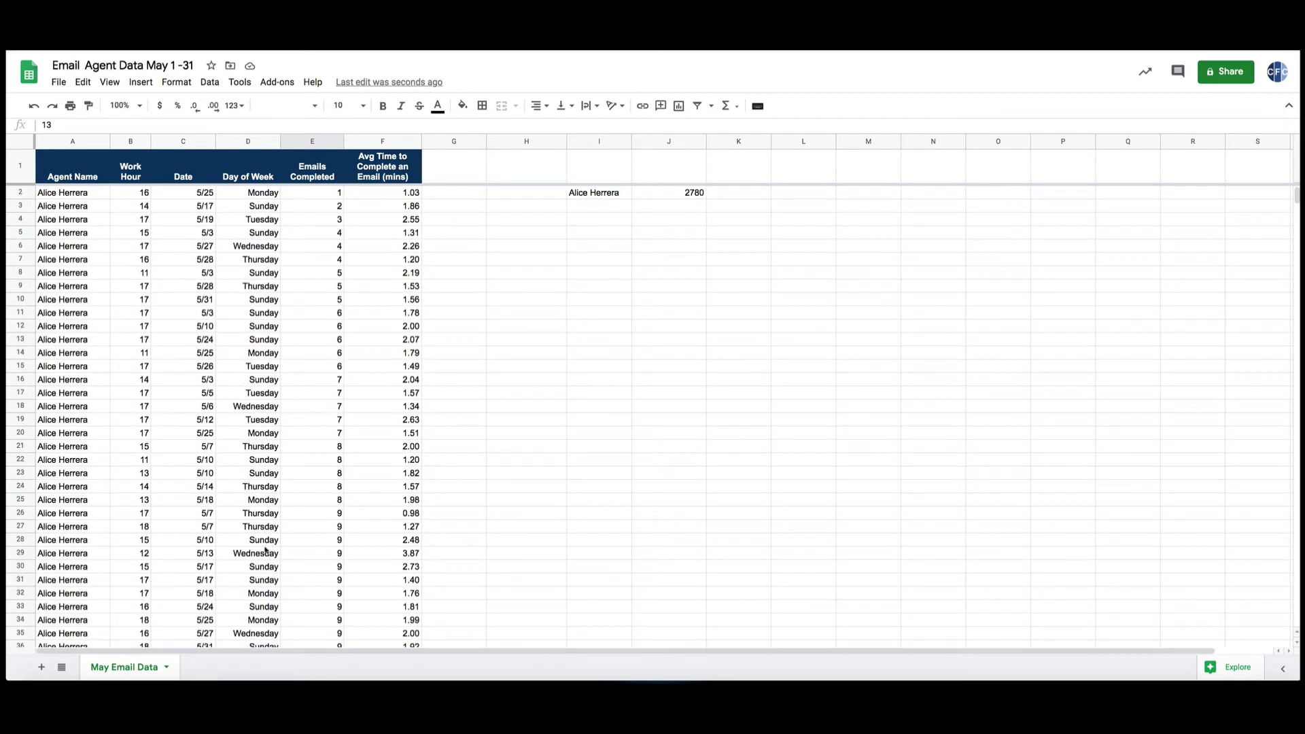
Add a filter to columns A–F and show only the first agent's rows.
{"action": "left_click", "coordinate": [62, 143]}
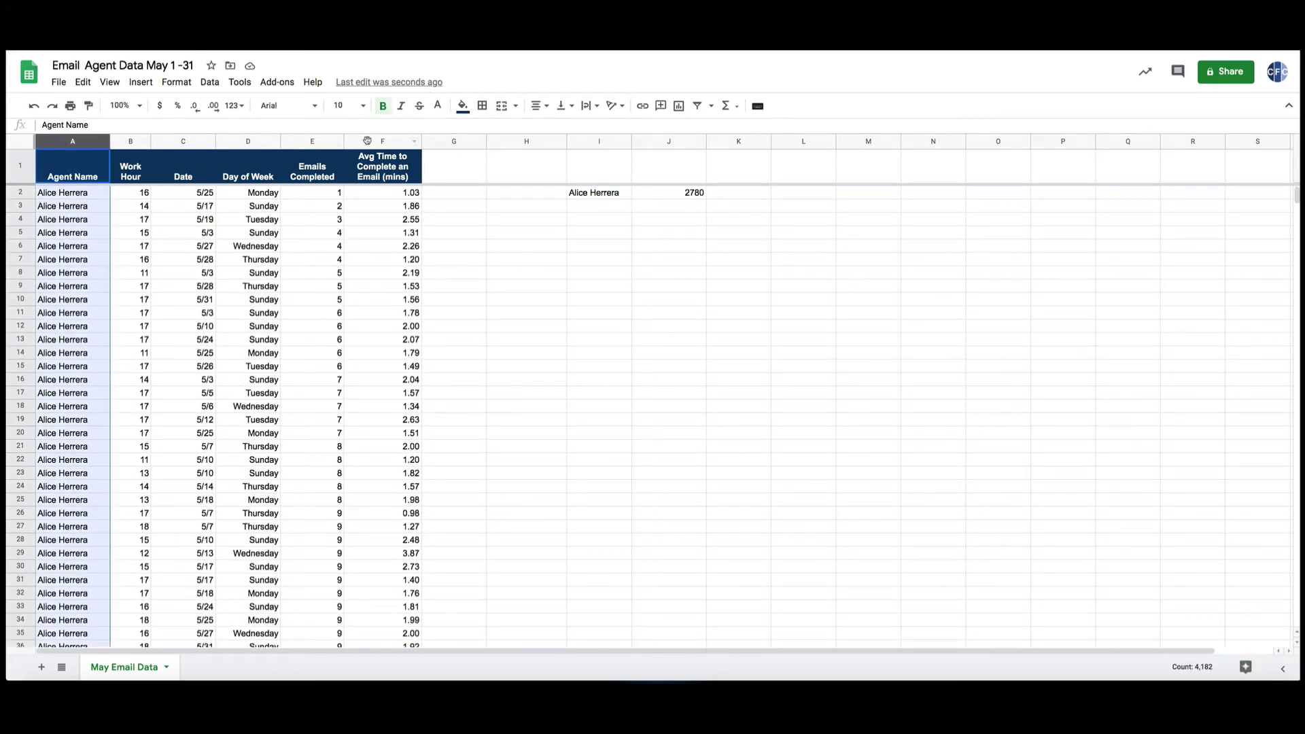
{"action": "left_click", "coordinate": [367, 141], "text": "shift"}
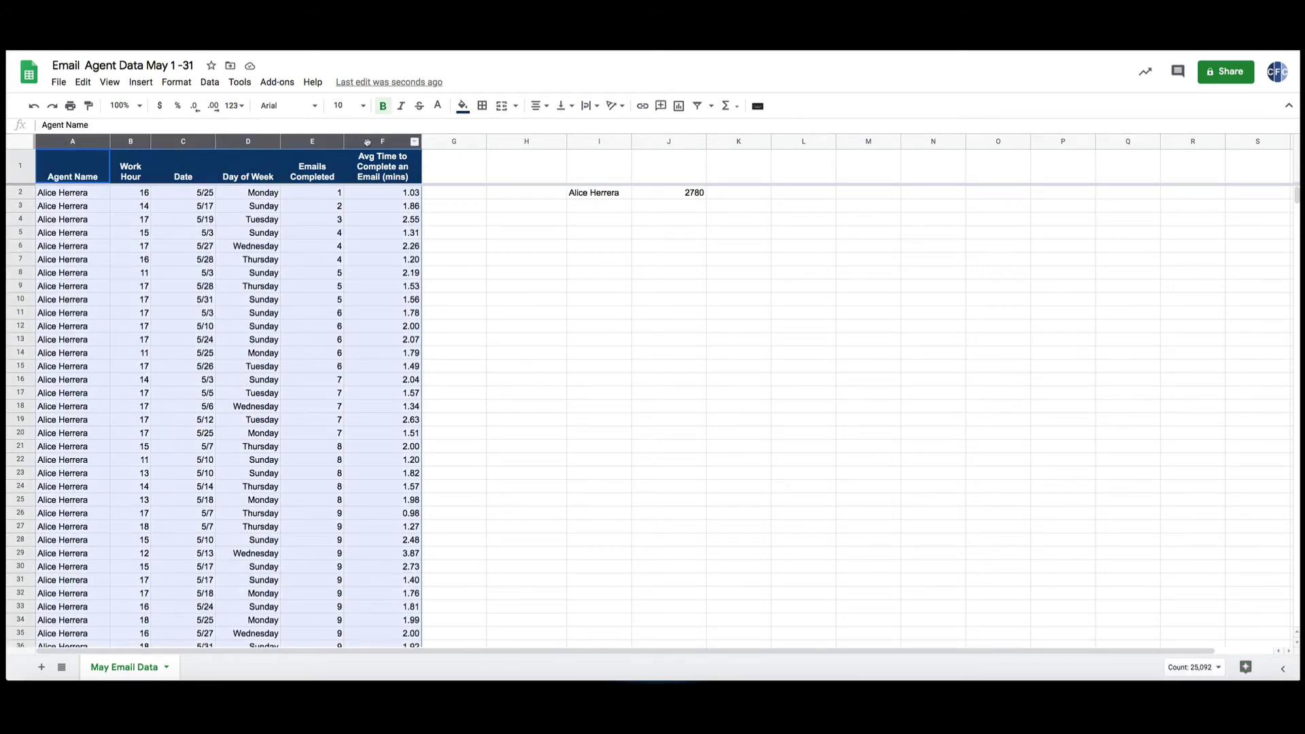
{"action": "left_click", "coordinate": [215, 82]}
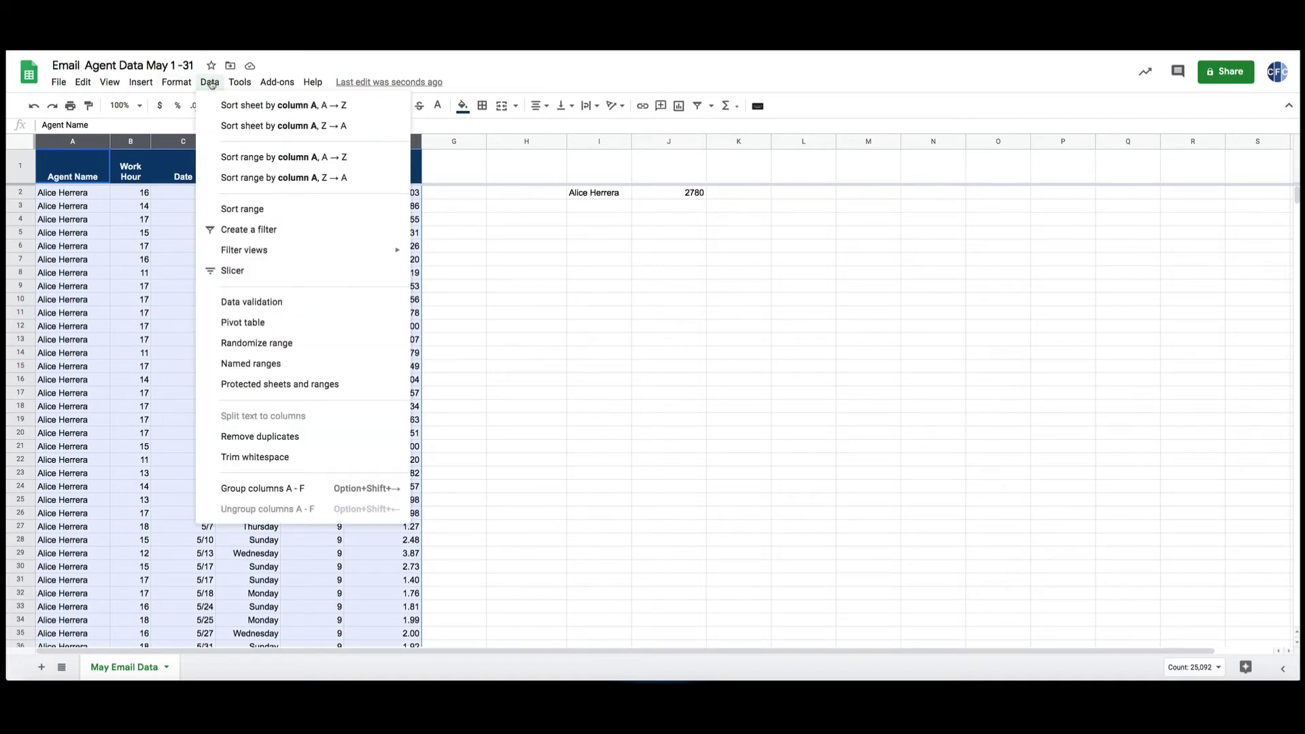
{"action": "left_click", "coordinate": [239, 231]}
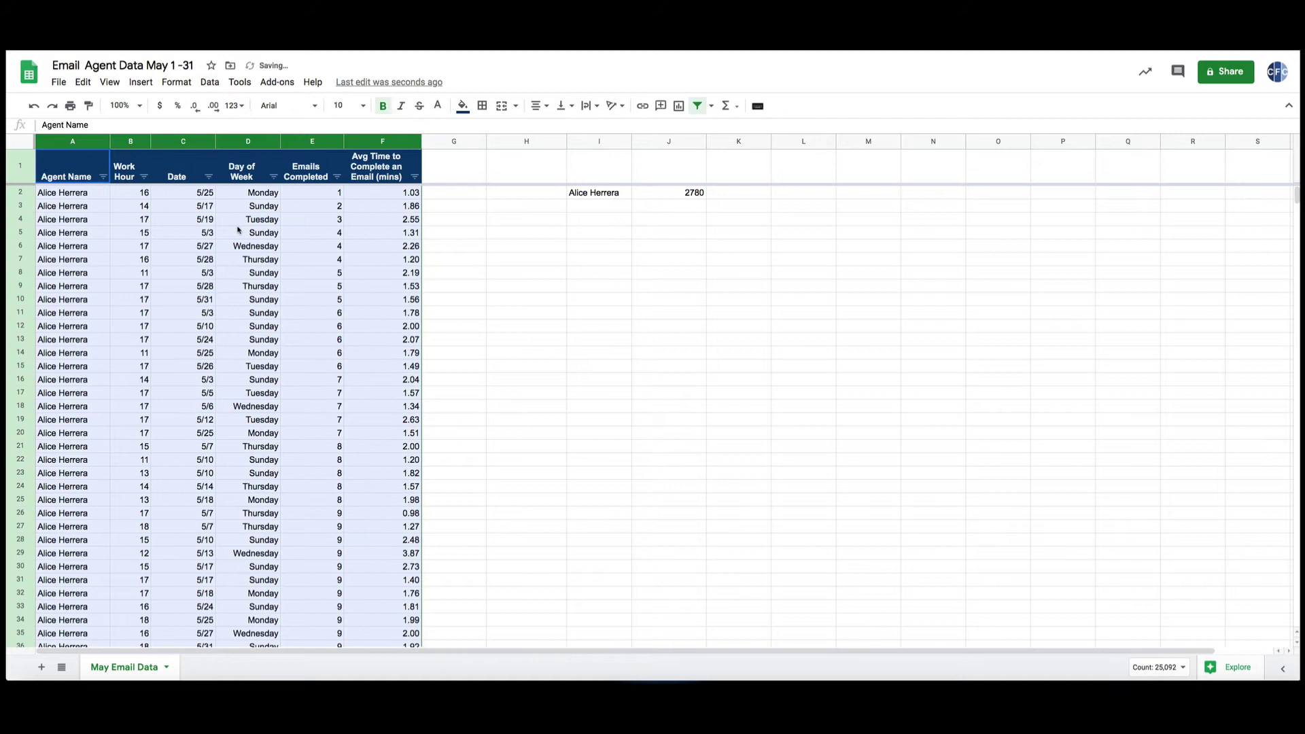
{"action": "left_click", "coordinate": [103, 177]}
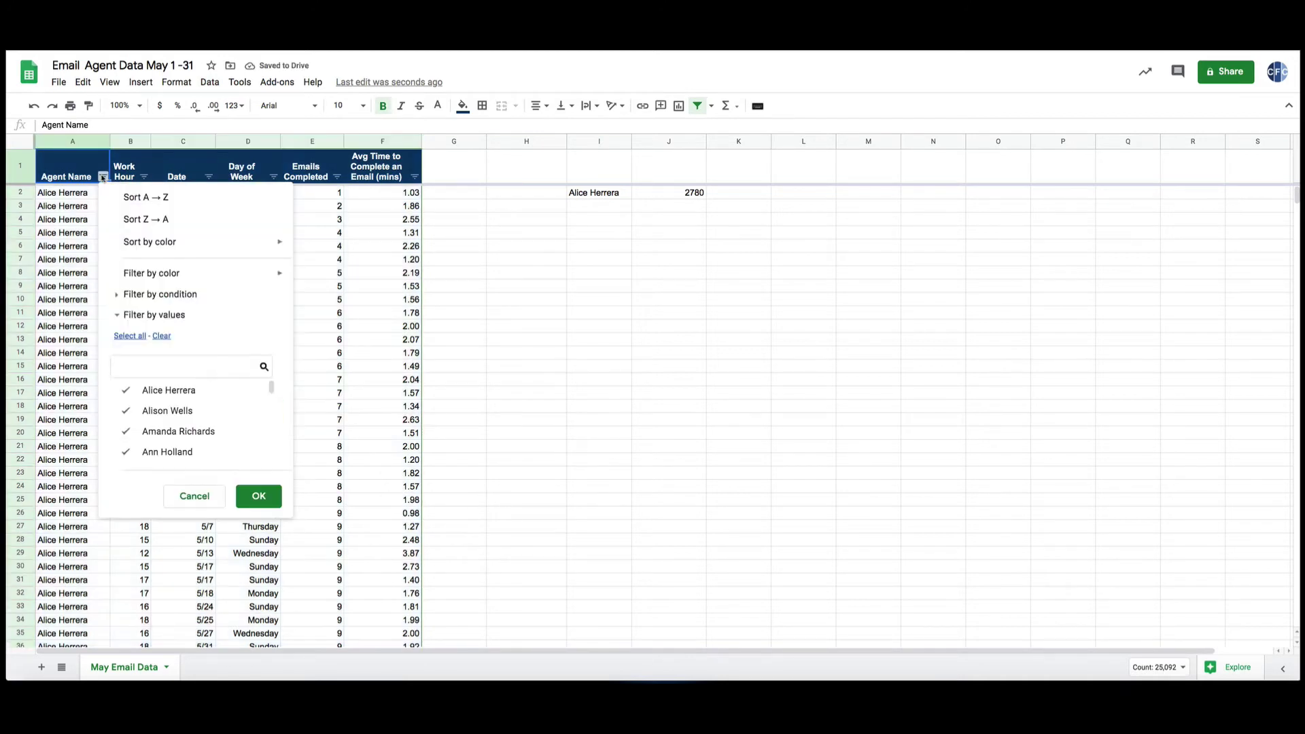
{"action": "left_click", "coordinate": [162, 335]}
{"action": "left_click", "coordinate": [129, 391]}
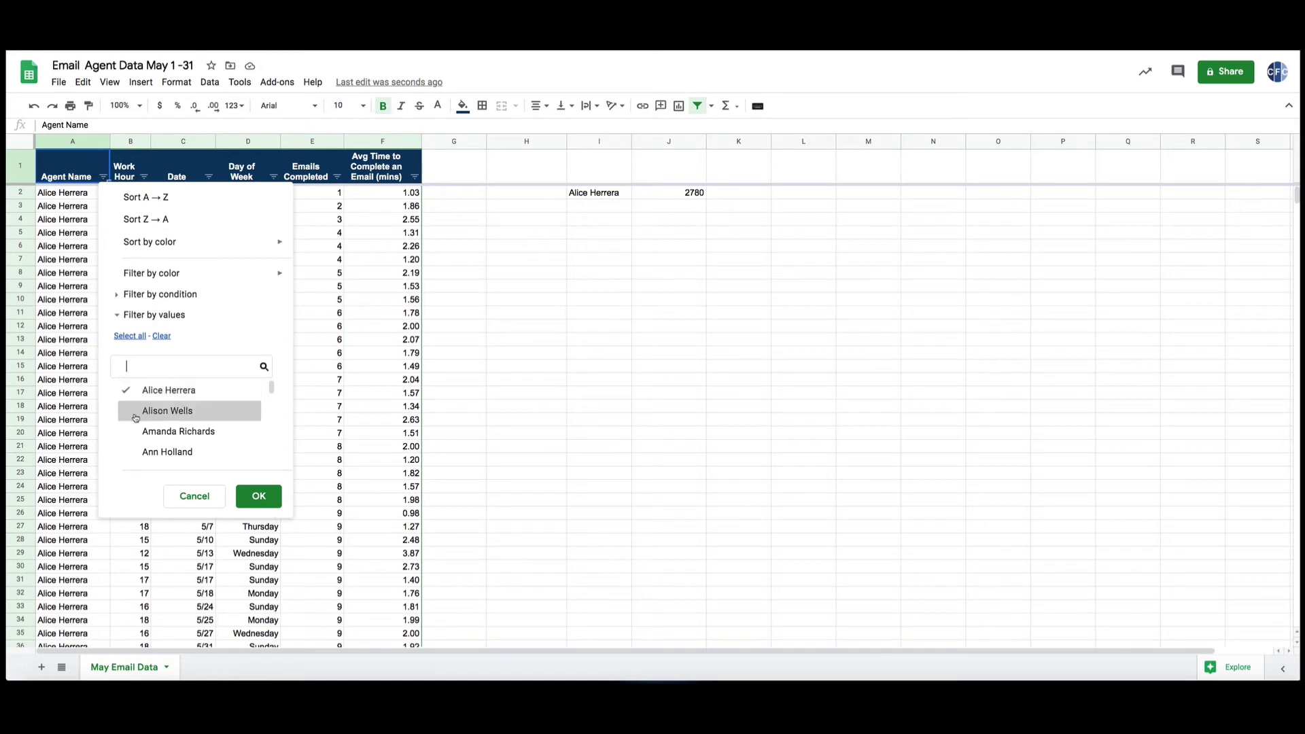
{"action": "left_click", "coordinate": [258, 502]}
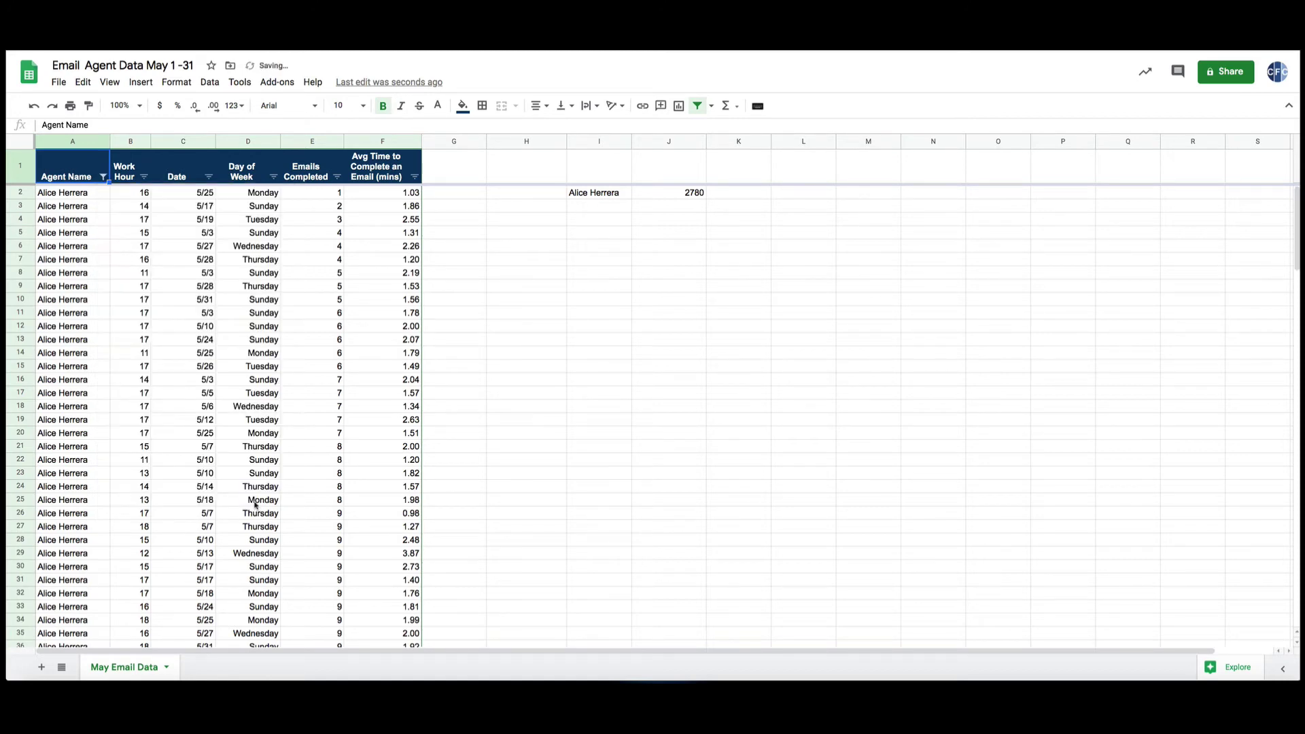
Switch the Agent Name filter to the second agent and select their Emails Completed values.
{"action": "scroll", "coordinate": [276, 361], "scroll_direction": "down", "scroll_amount": 15}
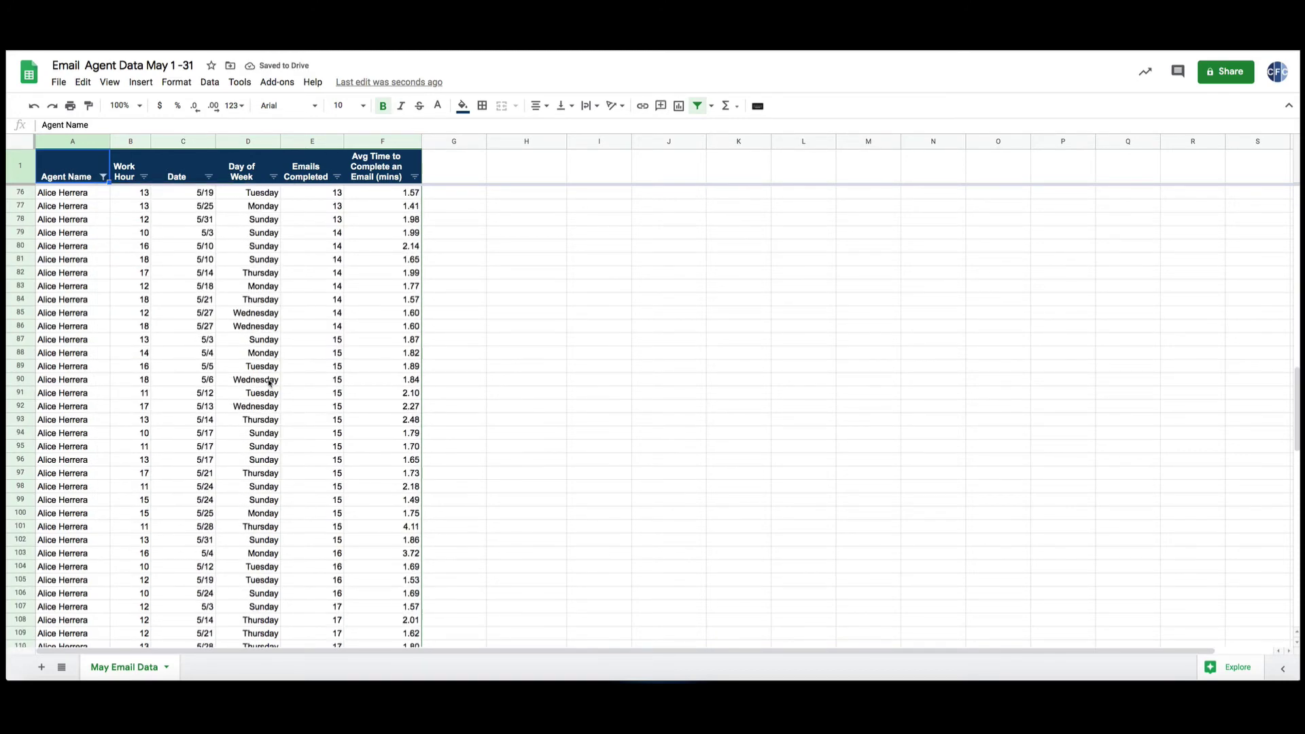
{"action": "scroll", "coordinate": [265, 386], "scroll_direction": "up", "scroll_amount": 15}
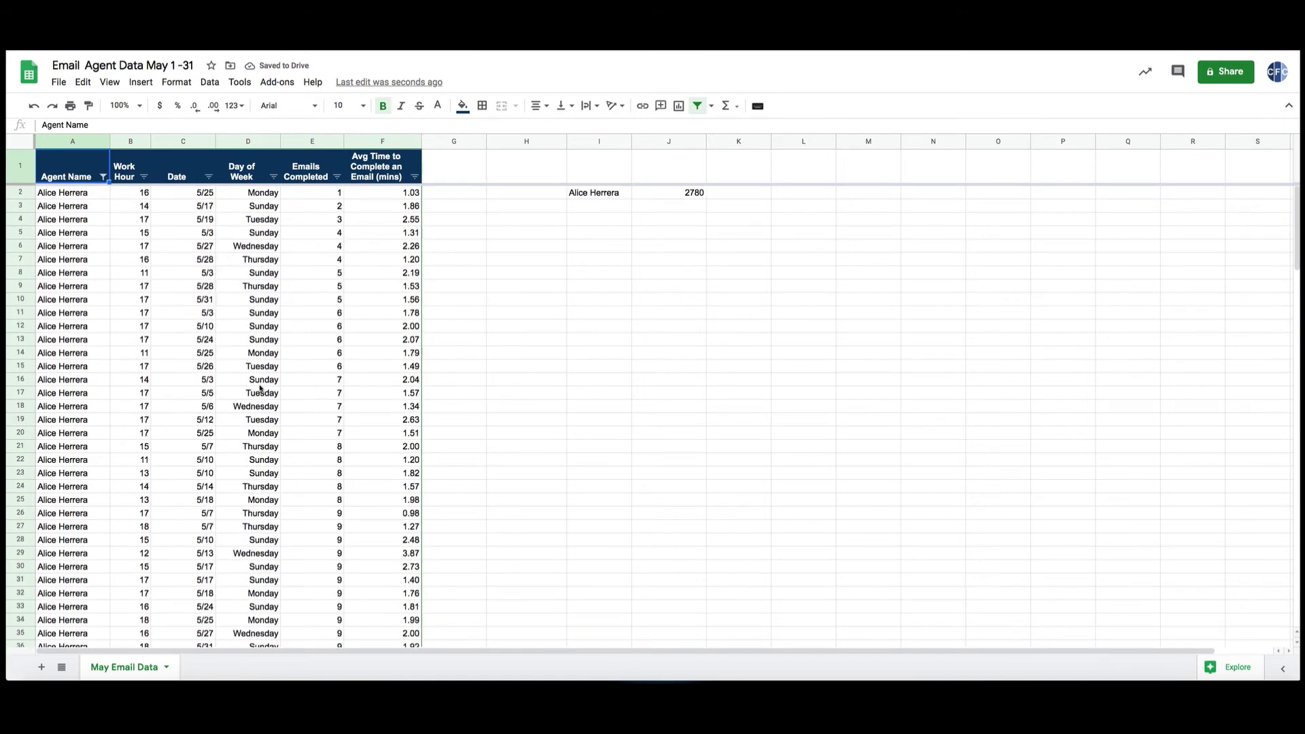
{"action": "left_click", "coordinate": [103, 178]}
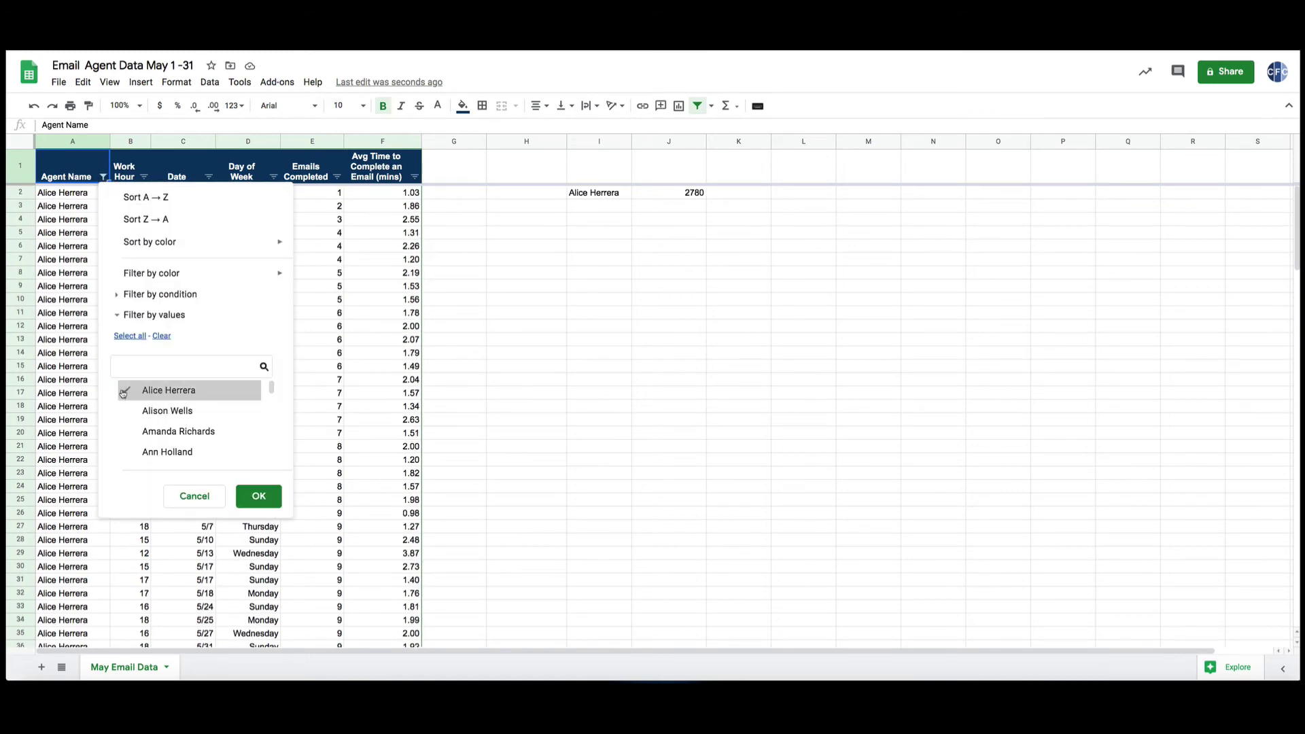
{"action": "left_click", "coordinate": [125, 391]}
{"action": "left_click", "coordinate": [126, 411]}
{"action": "left_click", "coordinate": [251, 496]}
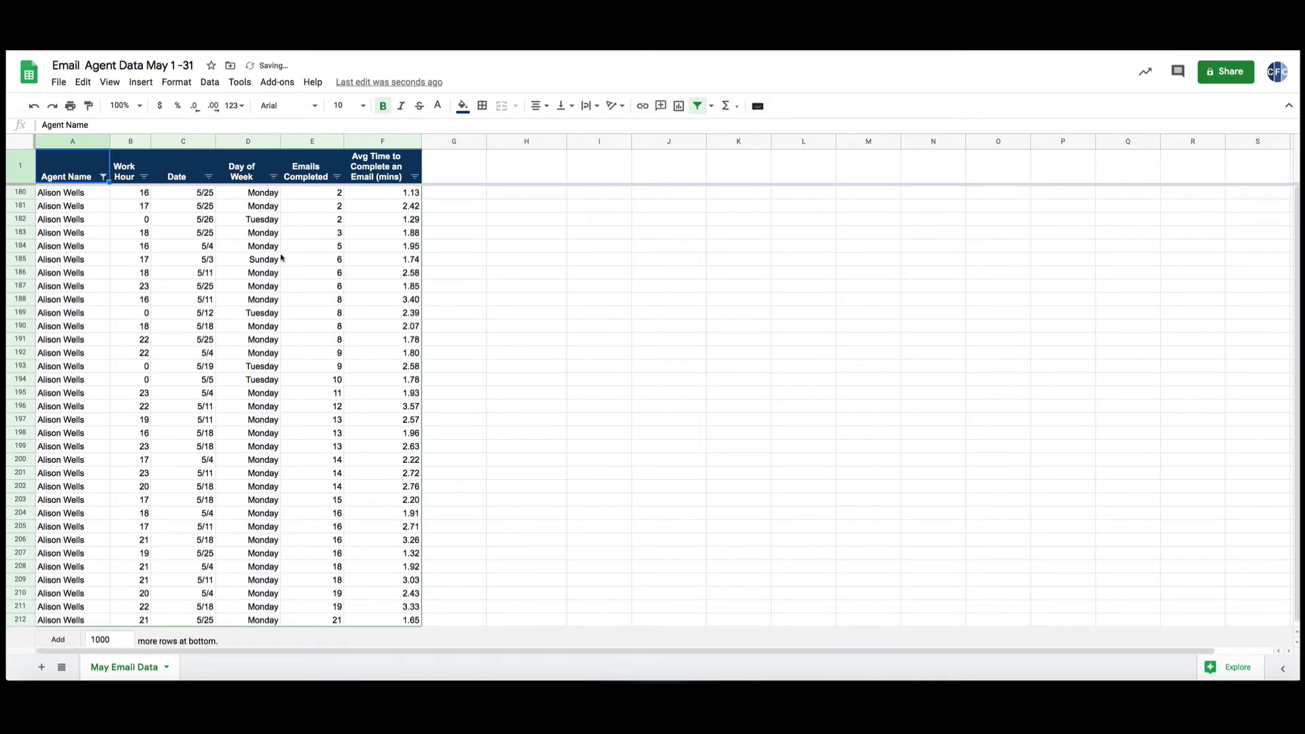
{"action": "left_click_drag", "start_coordinate": [304, 193], "coordinate": [332, 621]}
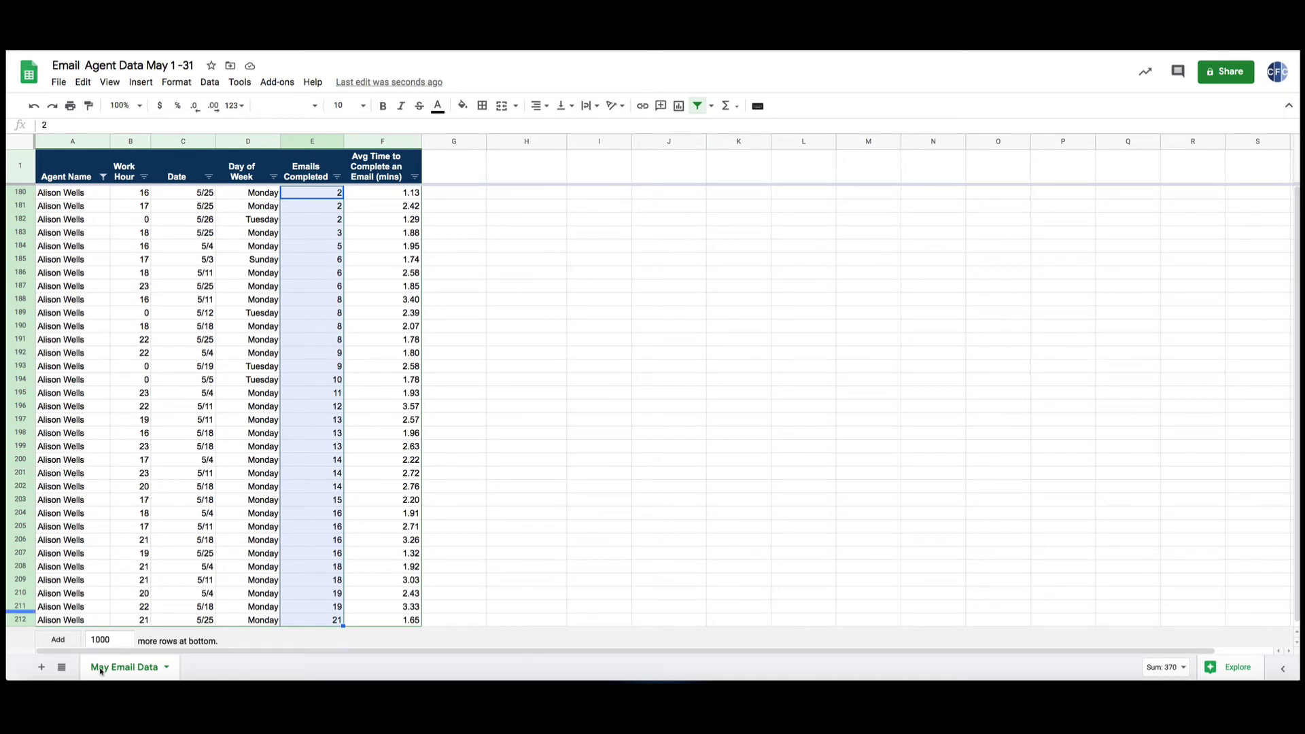
Add a new sheet named 'Email Results', then return to May Email Data.
{"action": "left_click", "coordinate": [42, 667]}
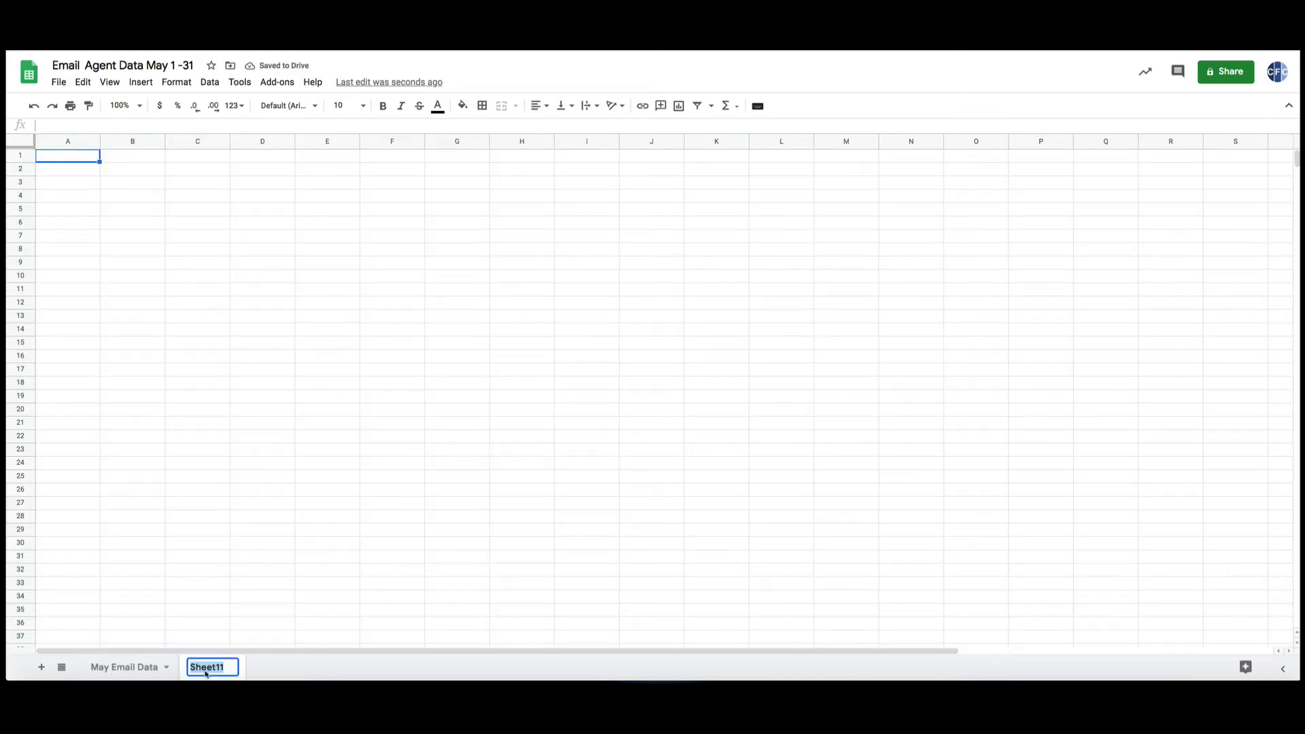
{"action": "type", "text": "Email Res"}
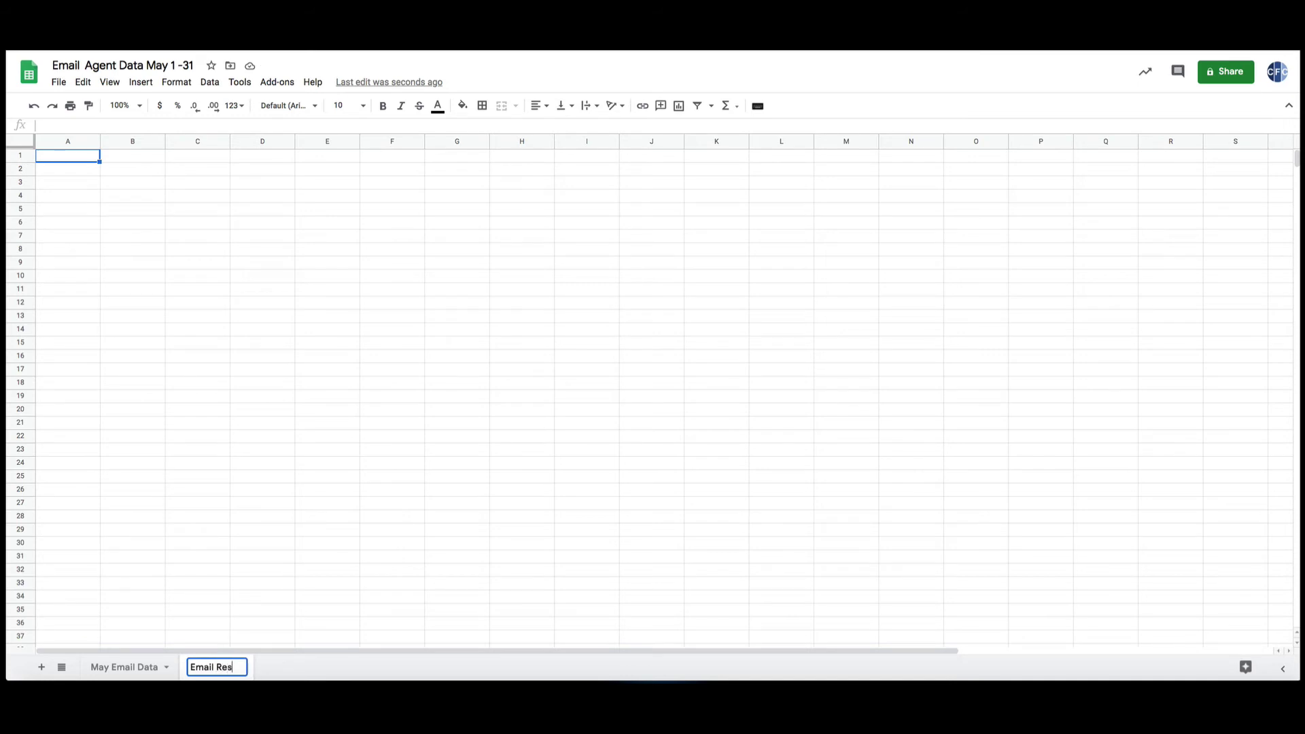
{"action": "type", "text": "ults"}
{"action": "key", "text": "Return"}
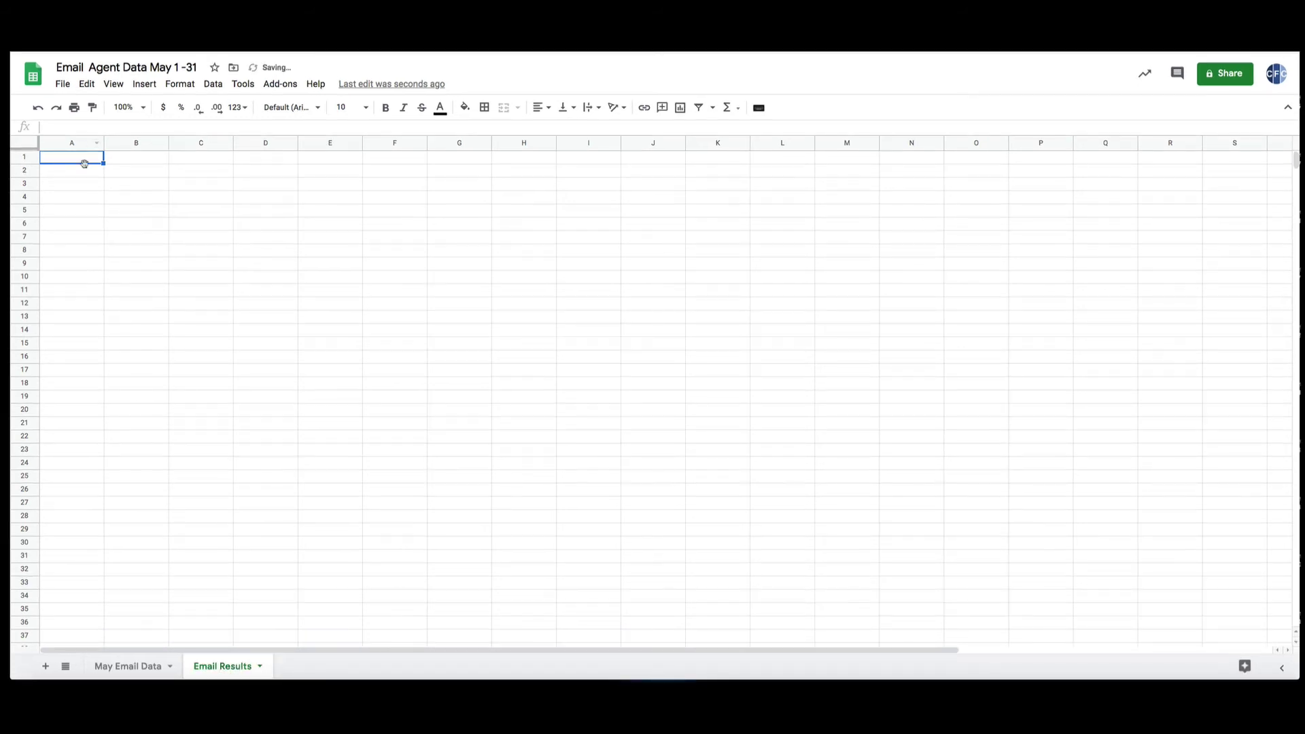
{"action": "left_click", "coordinate": [117, 667]}
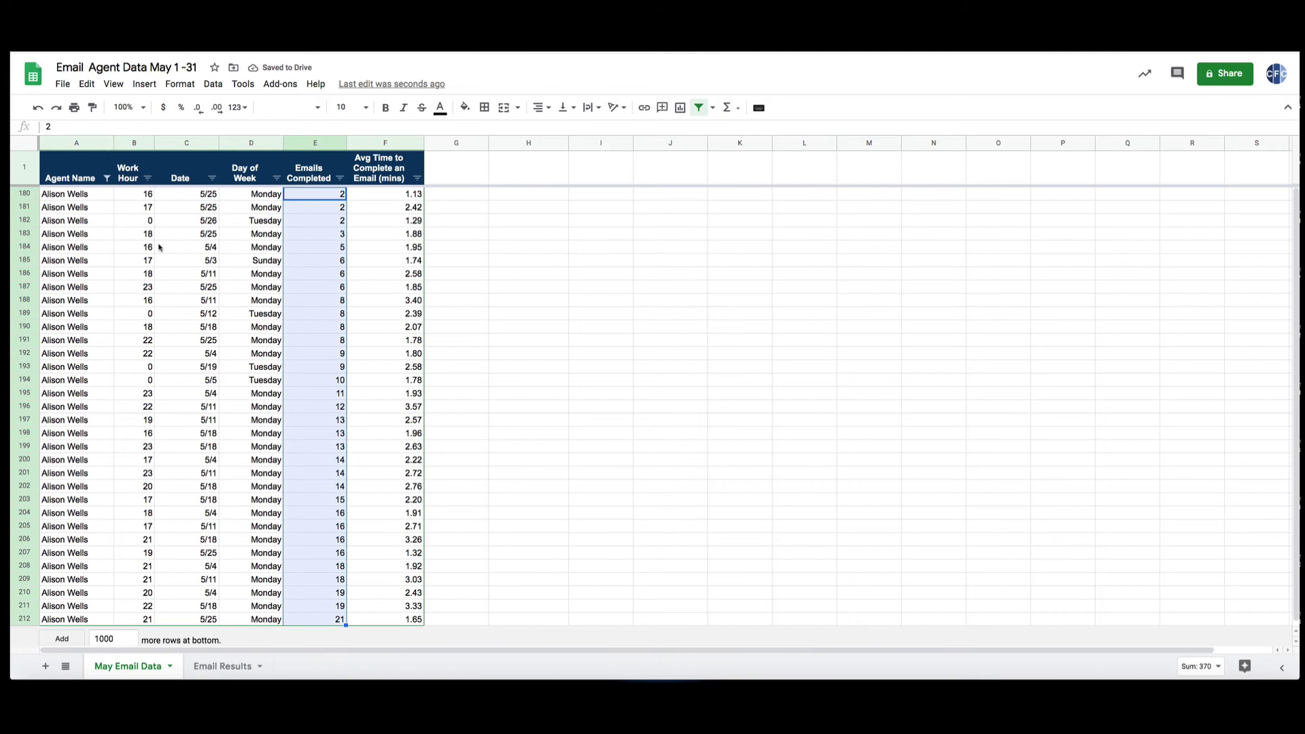
Reset the Agent Name filter so every agent's rows show again.
{"action": "left_click", "coordinate": [106, 179]}
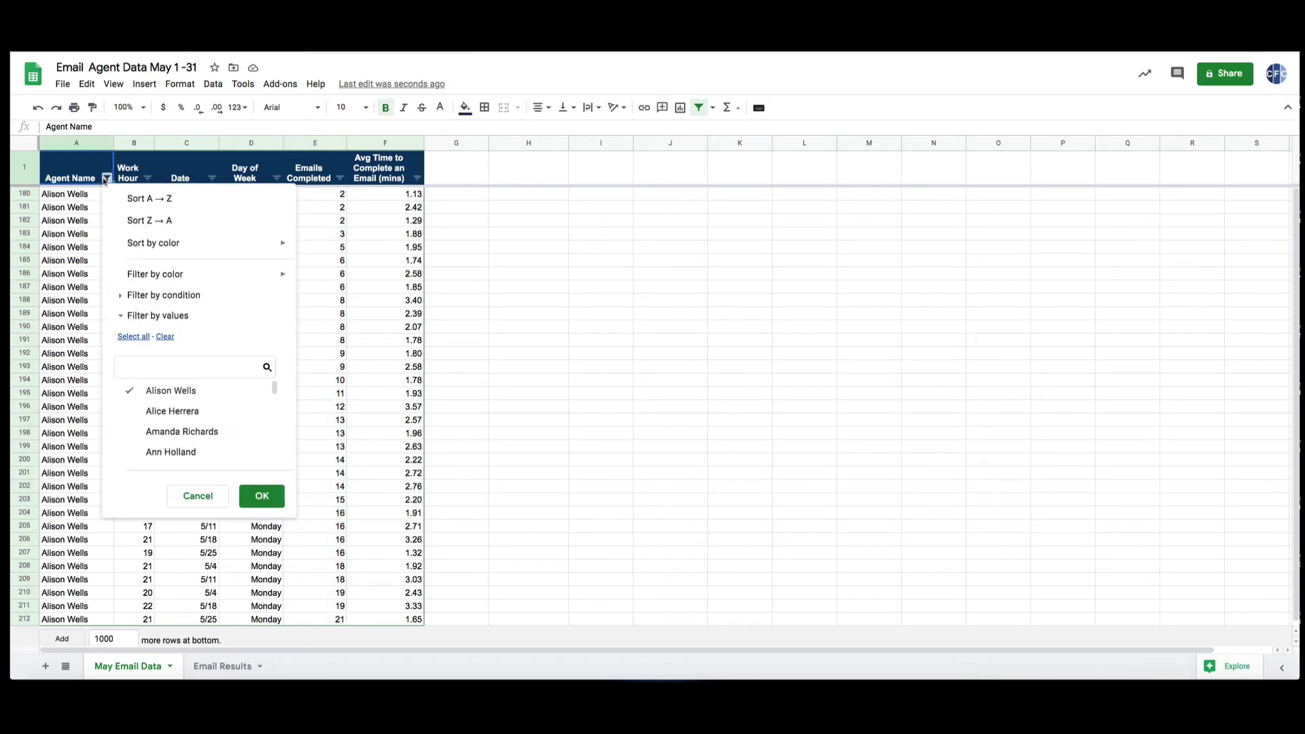
{"action": "left_click", "coordinate": [131, 337]}
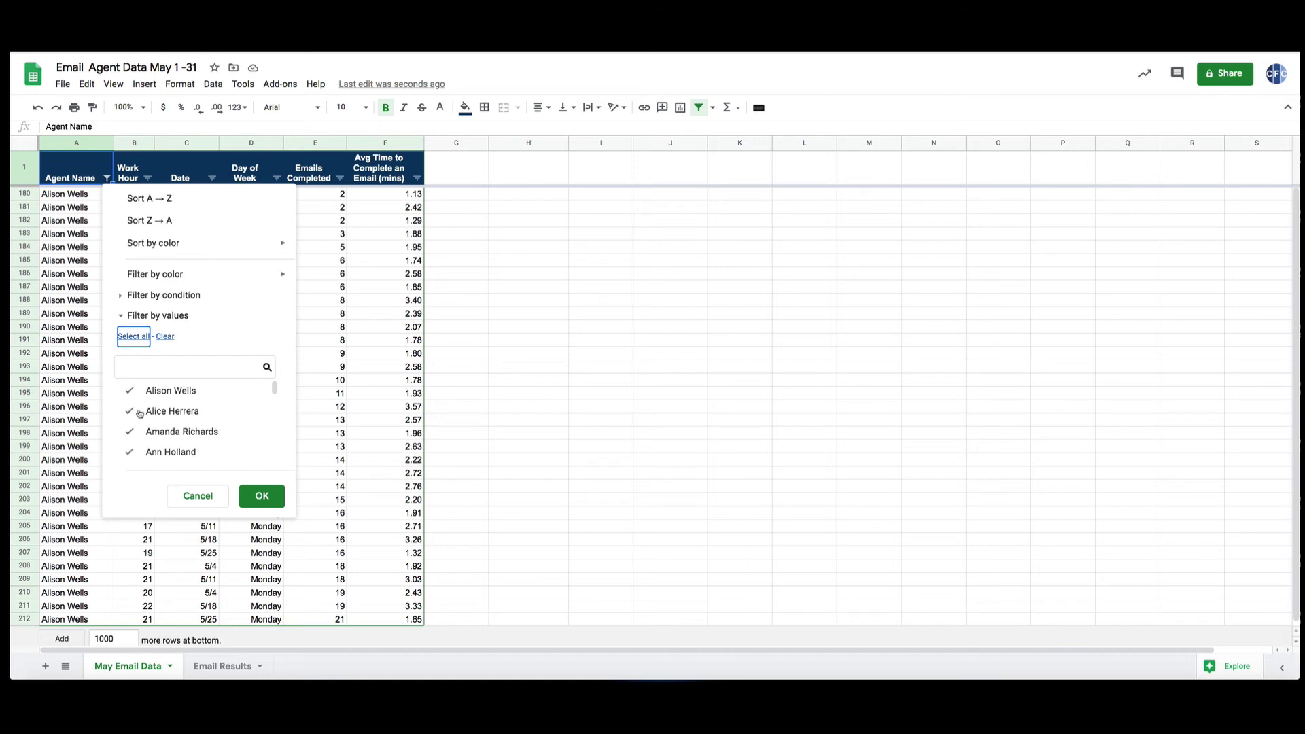
{"action": "left_click", "coordinate": [258, 502]}
{"action": "scroll", "coordinate": [136, 292], "scroll_direction": "up", "scroll_amount": 15}
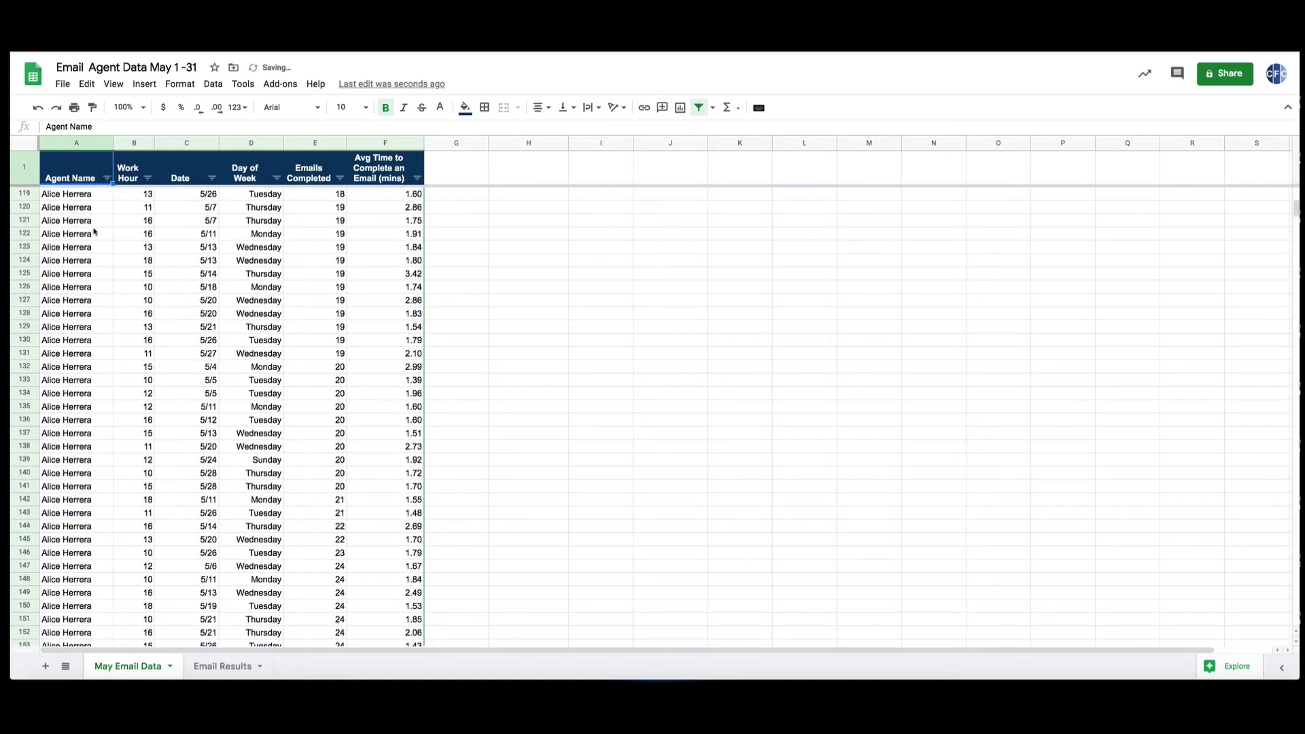
{"action": "scroll", "coordinate": [94, 310], "scroll_direction": "up", "scroll_amount": 5}
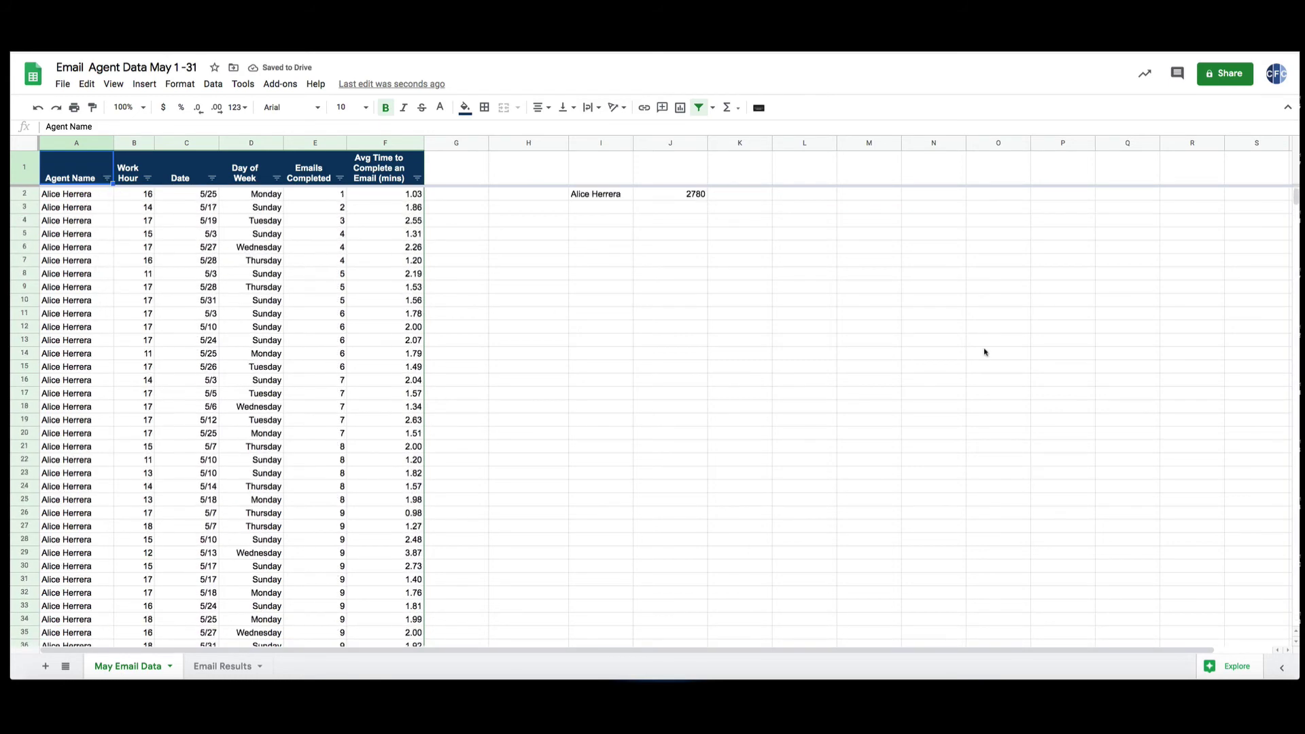
Select columns A through F of the agent data.
{"action": "left_click", "coordinate": [58, 142]}
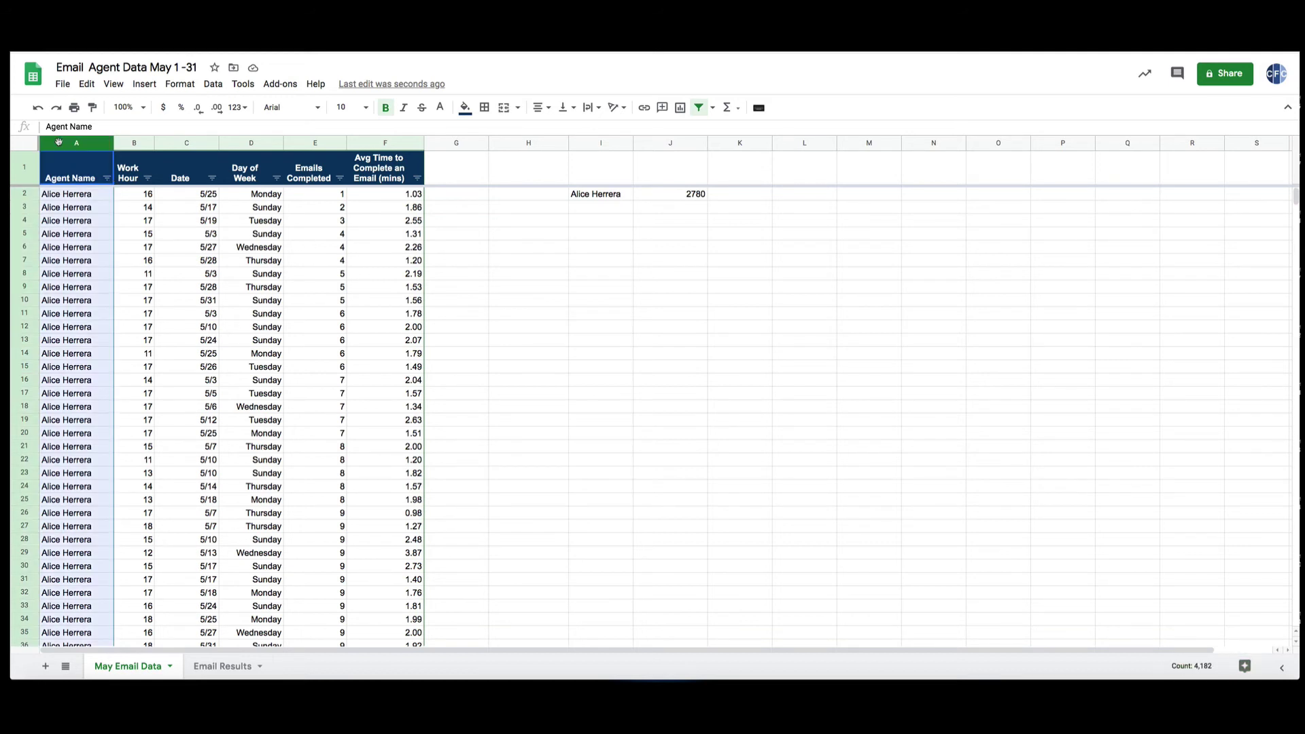
{"action": "left_click", "coordinate": [376, 143], "text": "shift"}
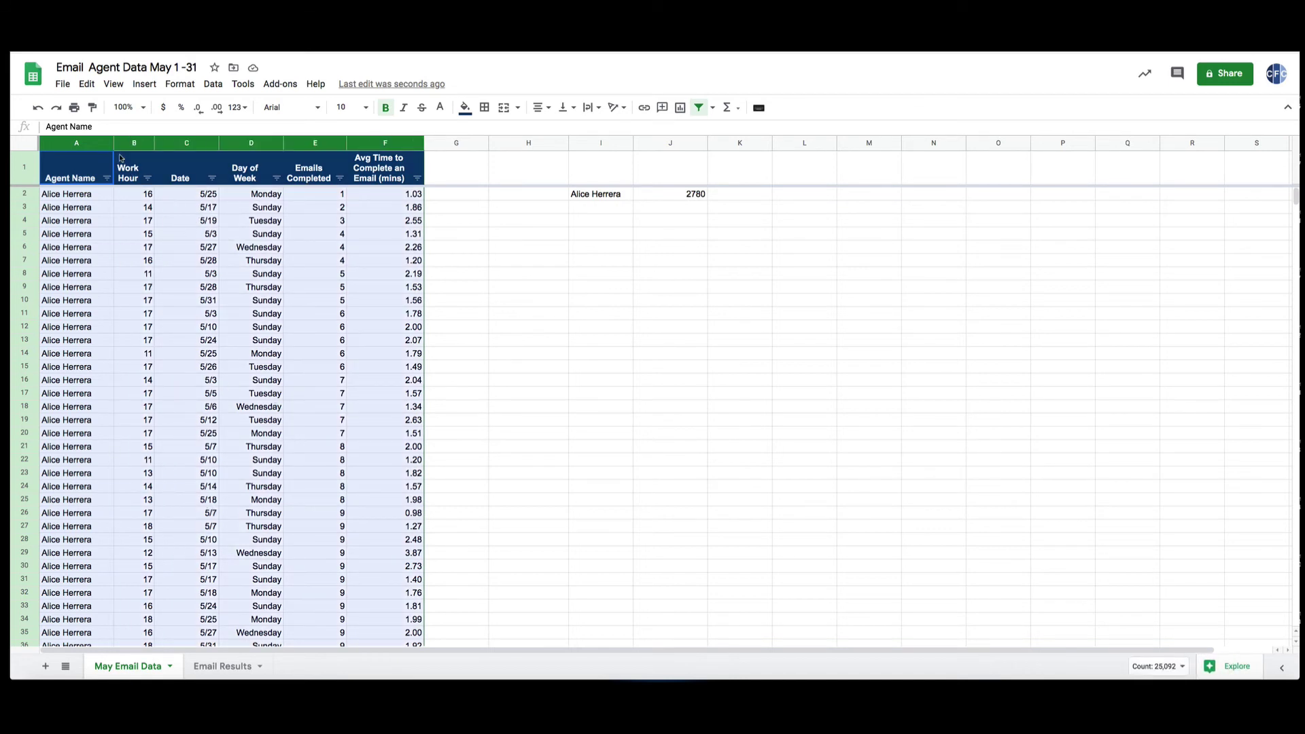
{"action": "left_click", "coordinate": [213, 84]}
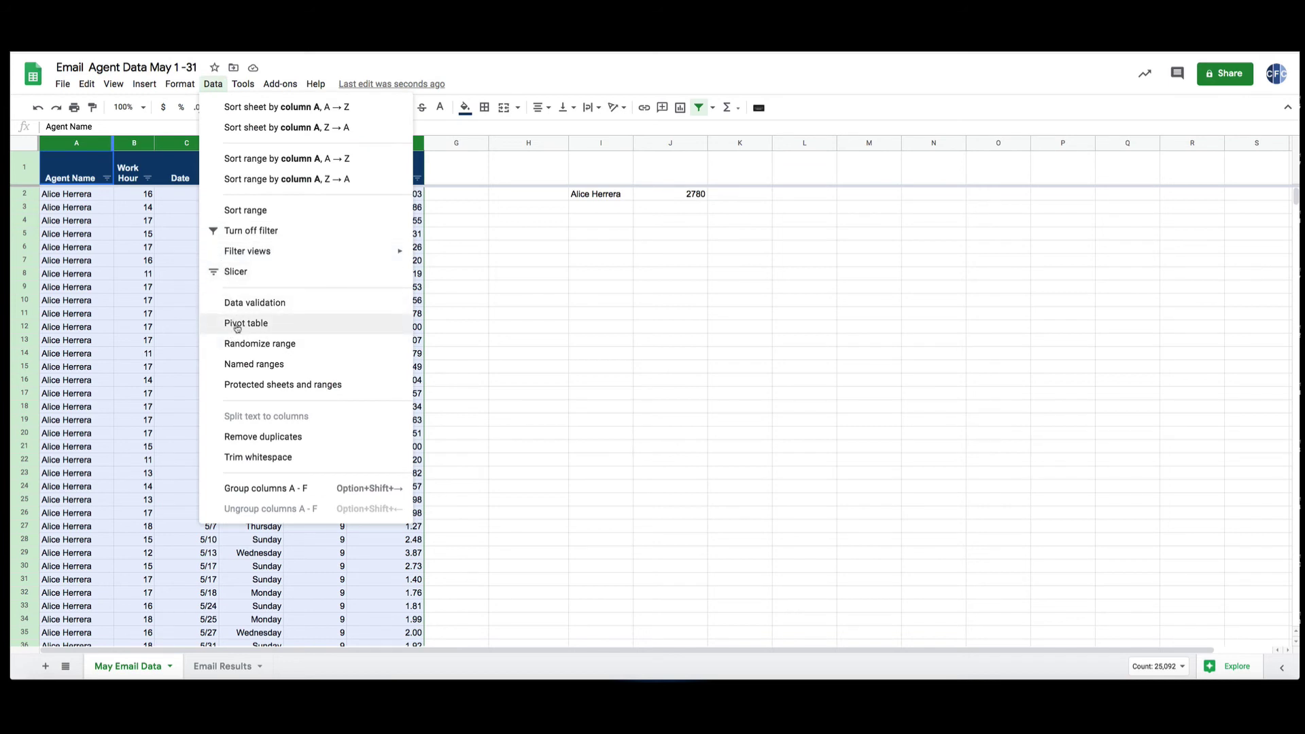
Create a pivot table from the A–F selection on a new sheet.
{"action": "left_click", "coordinate": [236, 329]}
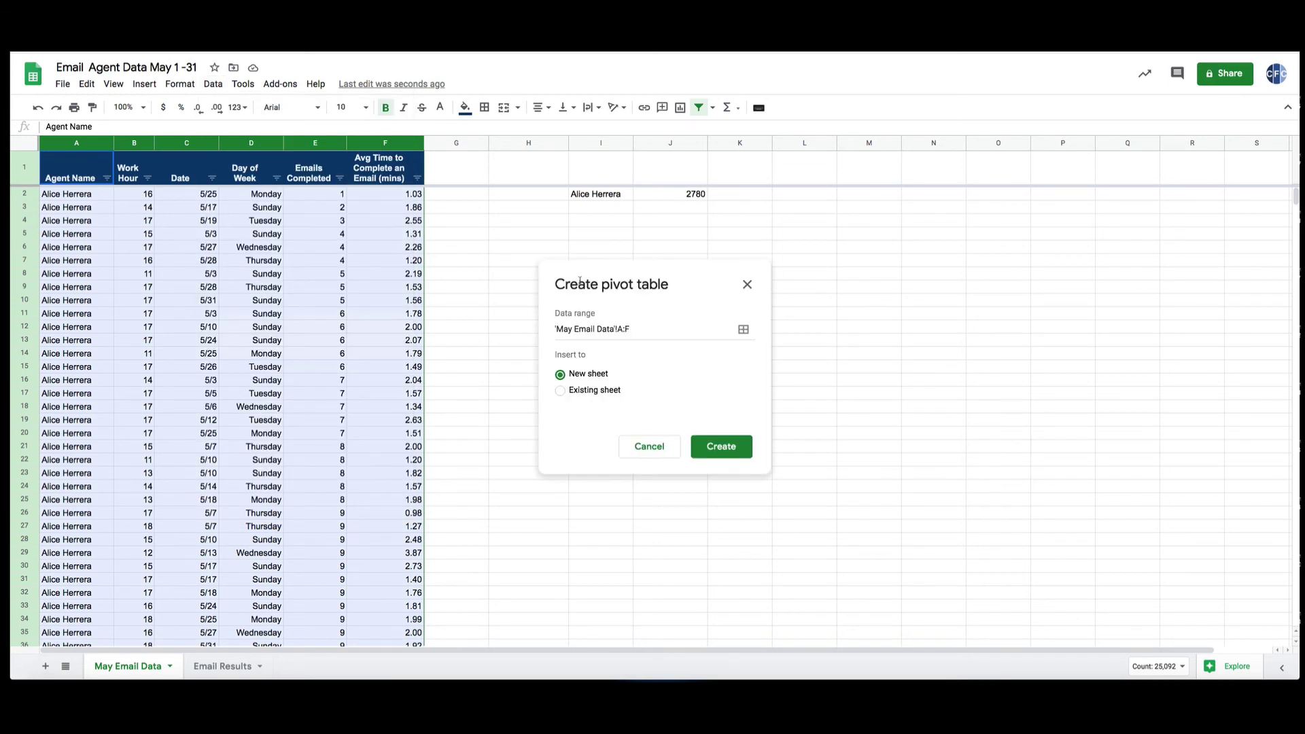
{"action": "left_click", "coordinate": [721, 448]}
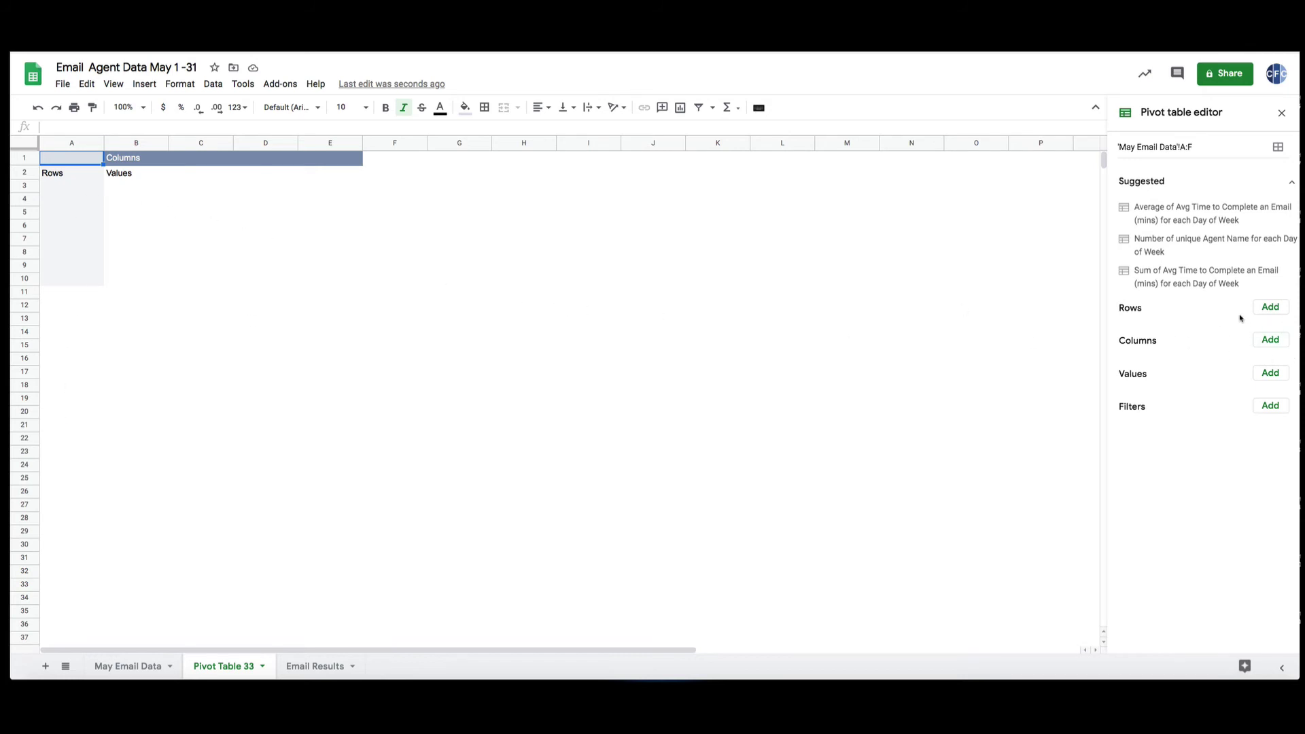
Use Agent Name as pivot rows and SUM of Emails Completed as values.
{"action": "left_click", "coordinate": [1267, 309]}
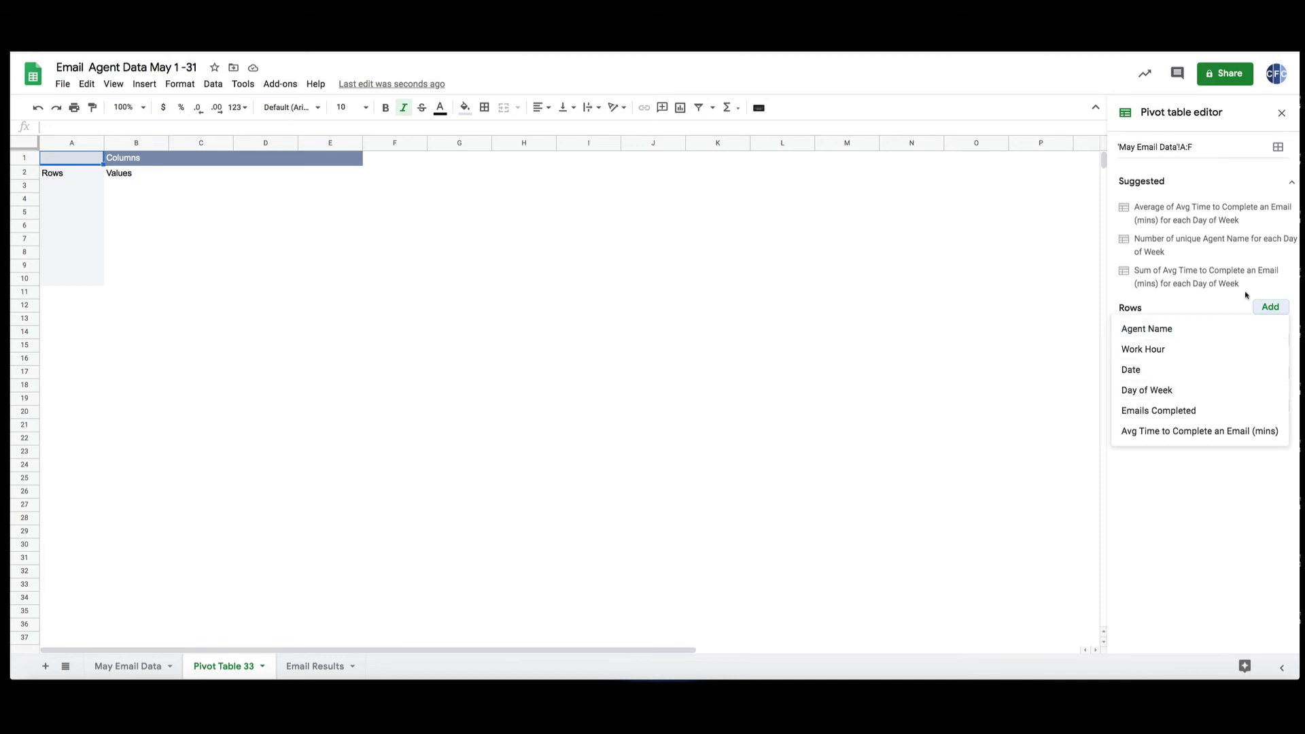
{"action": "left_click", "coordinate": [1265, 309]}
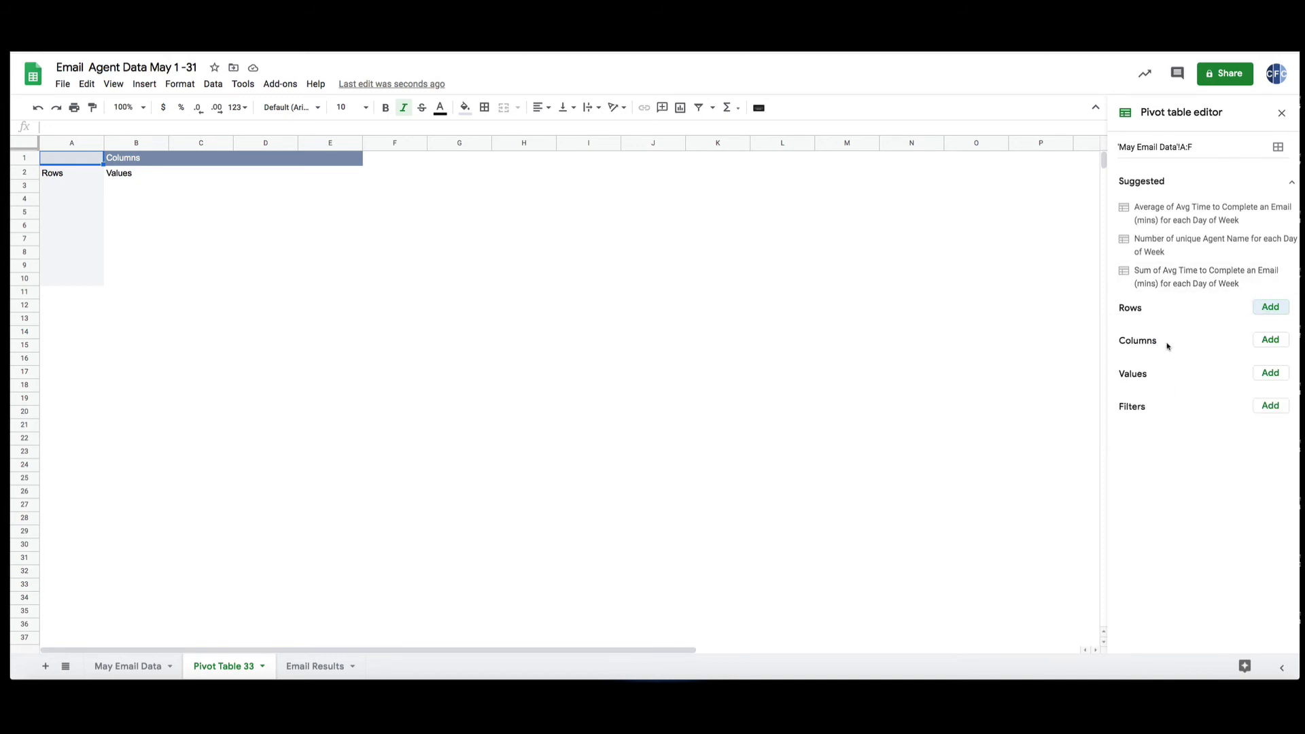
{"action": "left_click", "coordinate": [1267, 340]}
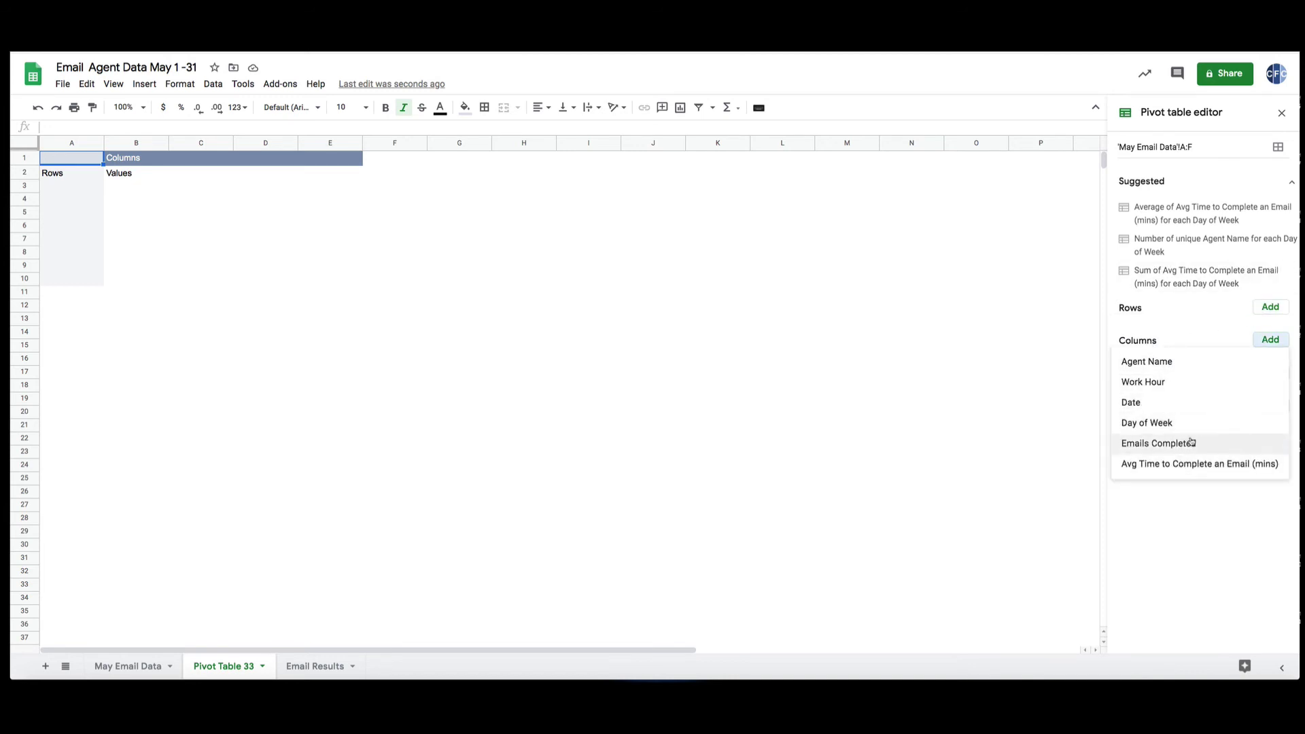
{"action": "left_click", "coordinate": [1273, 341]}
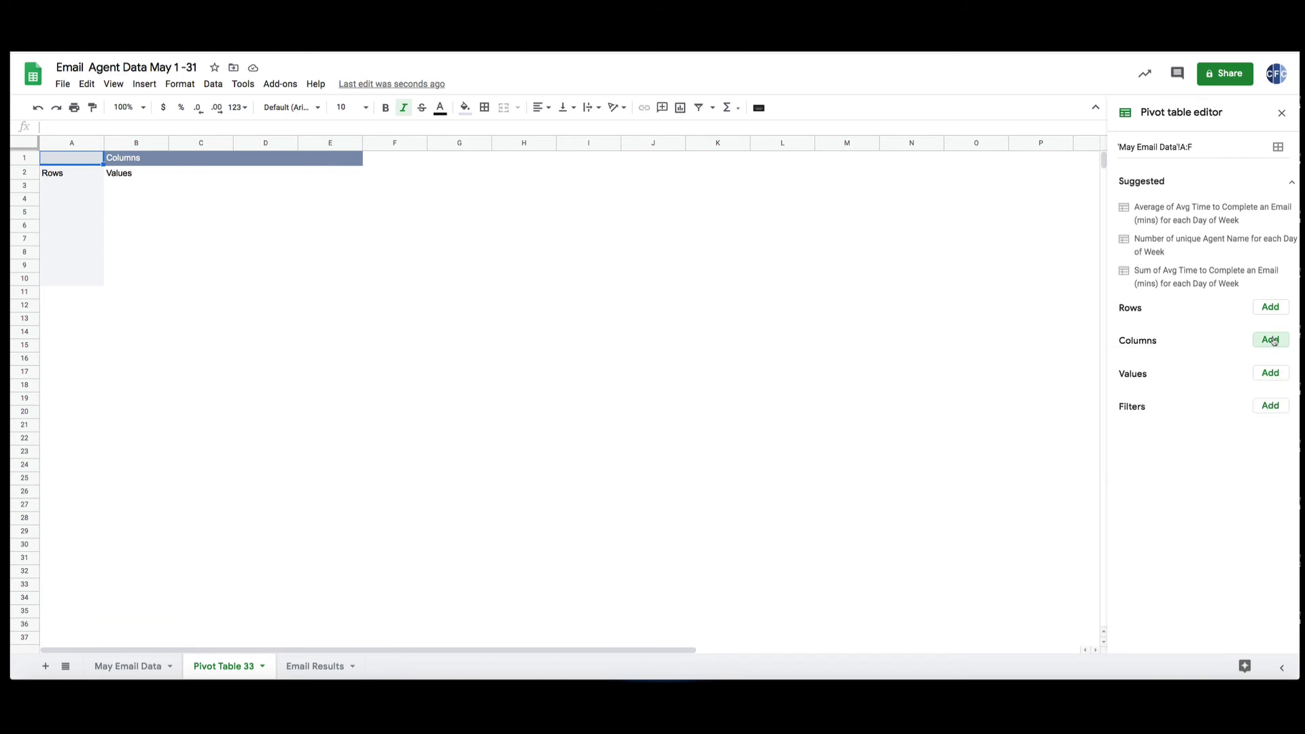
{"action": "left_click", "coordinate": [1271, 307]}
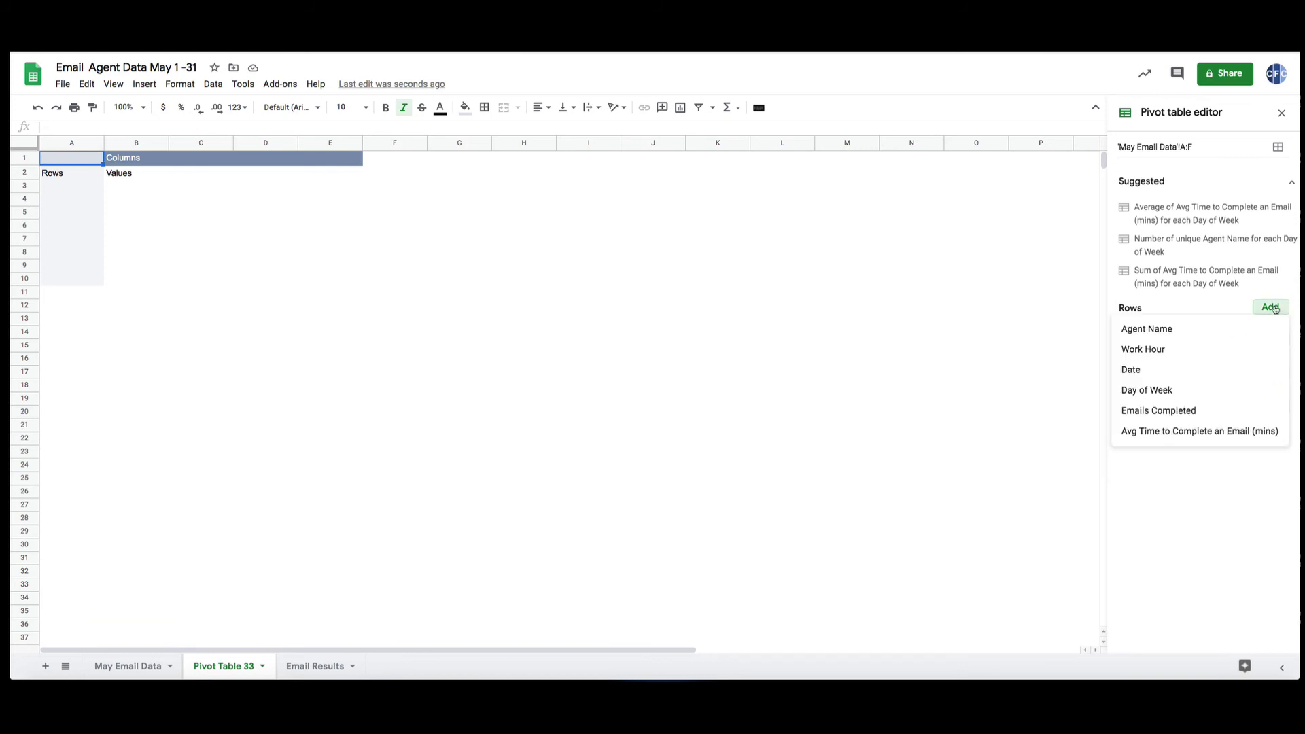
{"action": "left_click", "coordinate": [1176, 328]}
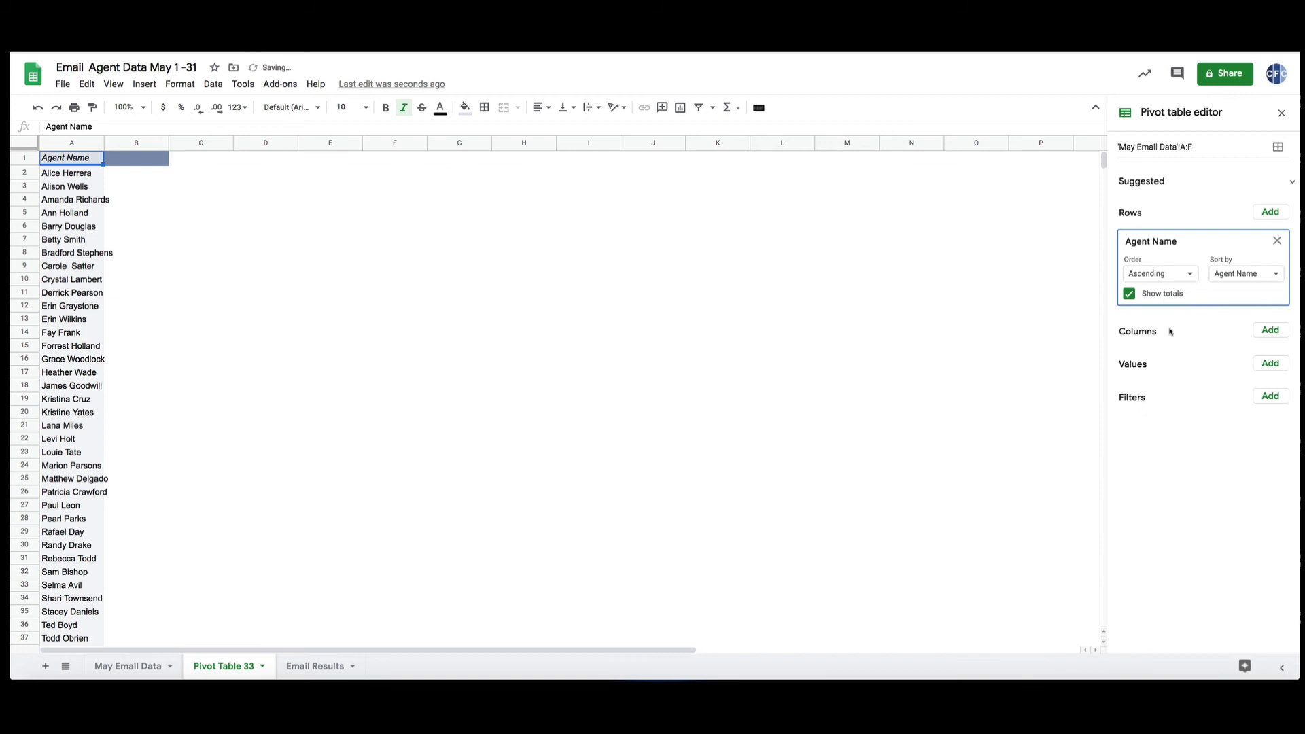
{"action": "scroll", "coordinate": [54, 602], "scroll_direction": "down", "scroll_amount": 3}
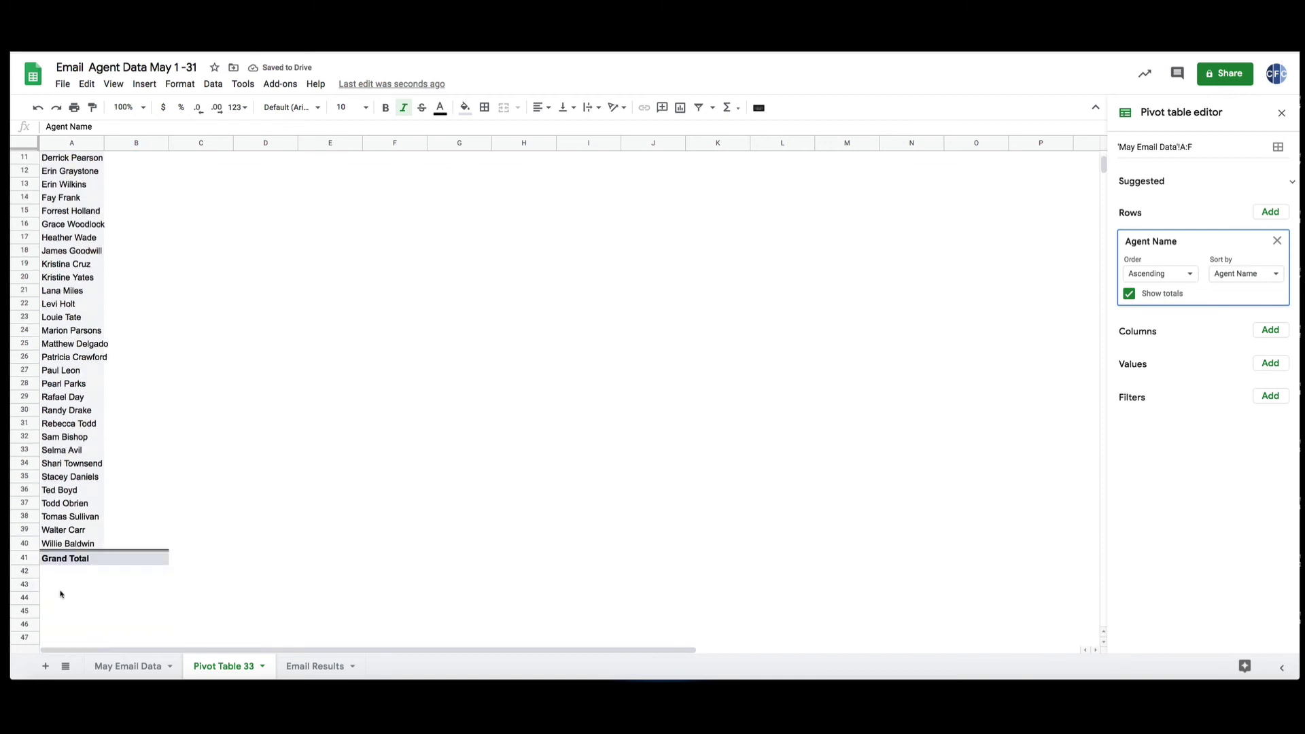
{"action": "scroll", "coordinate": [60, 595], "scroll_direction": "up", "scroll_amount": 3}
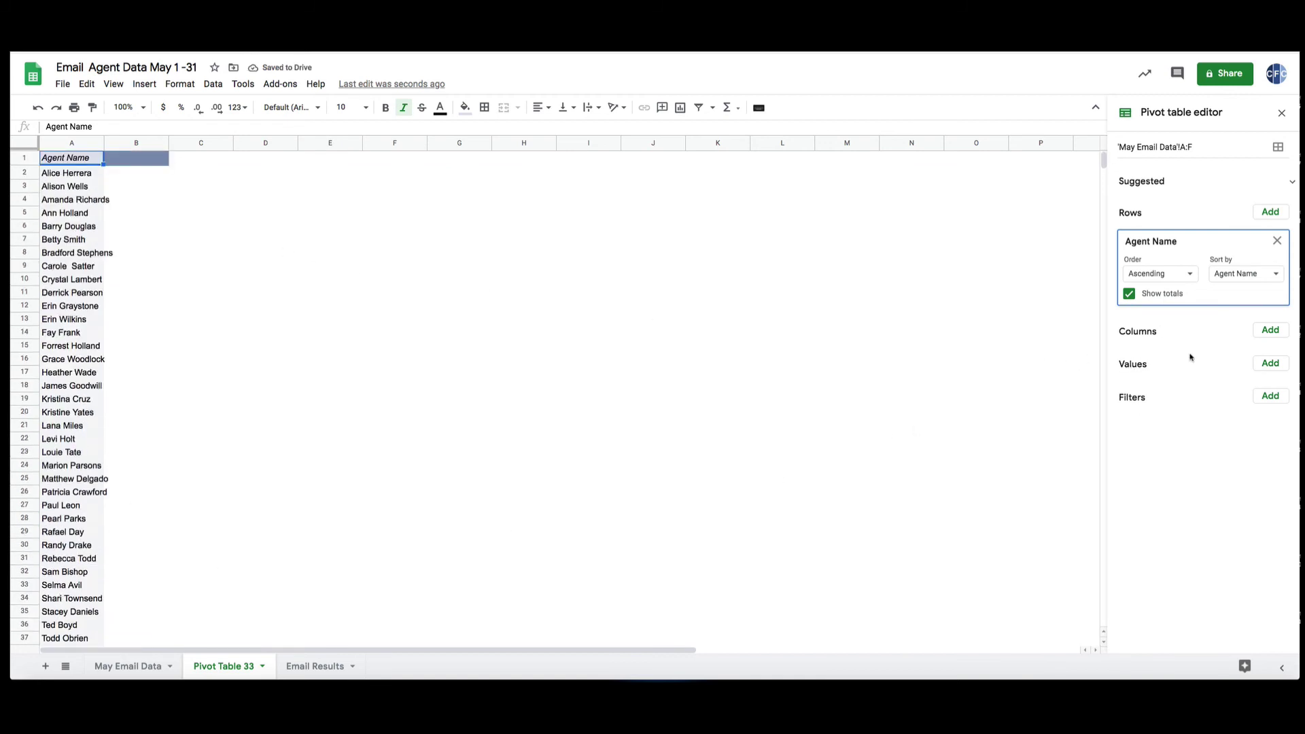
{"action": "left_click", "coordinate": [1271, 363]}
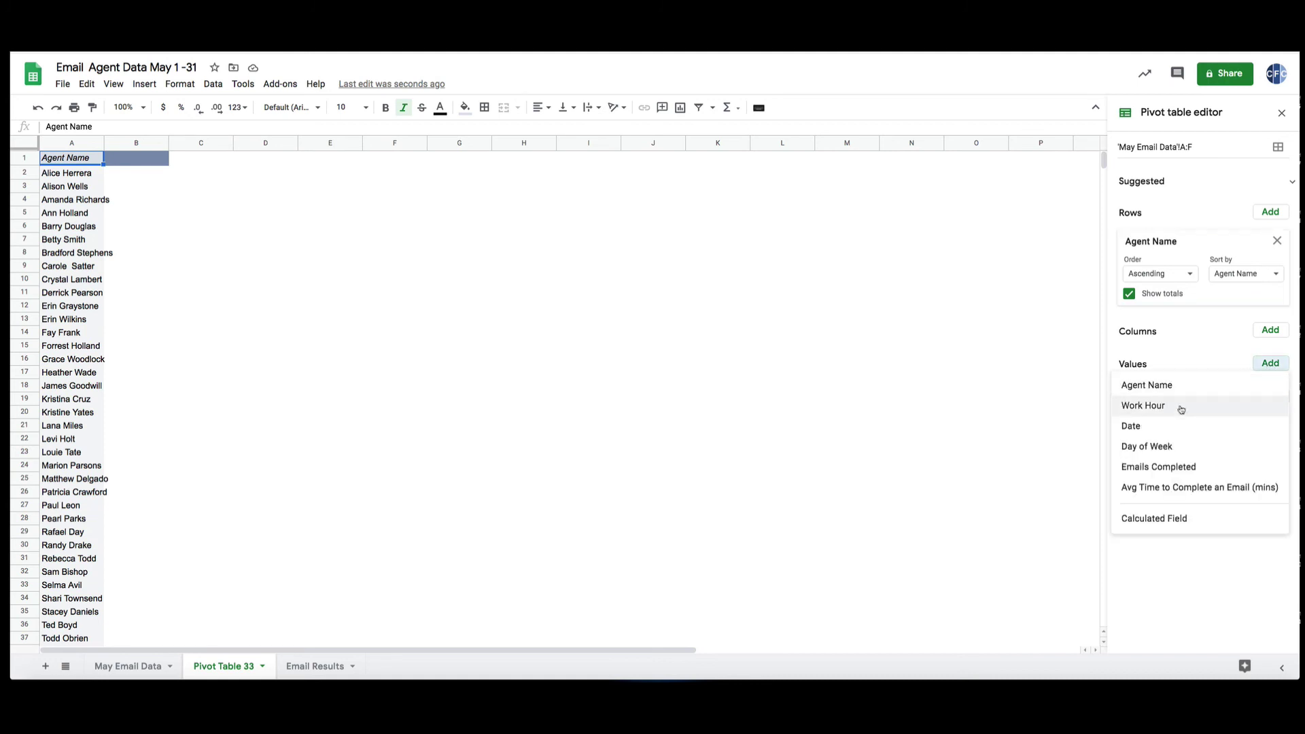
{"action": "left_click", "coordinate": [1158, 468]}
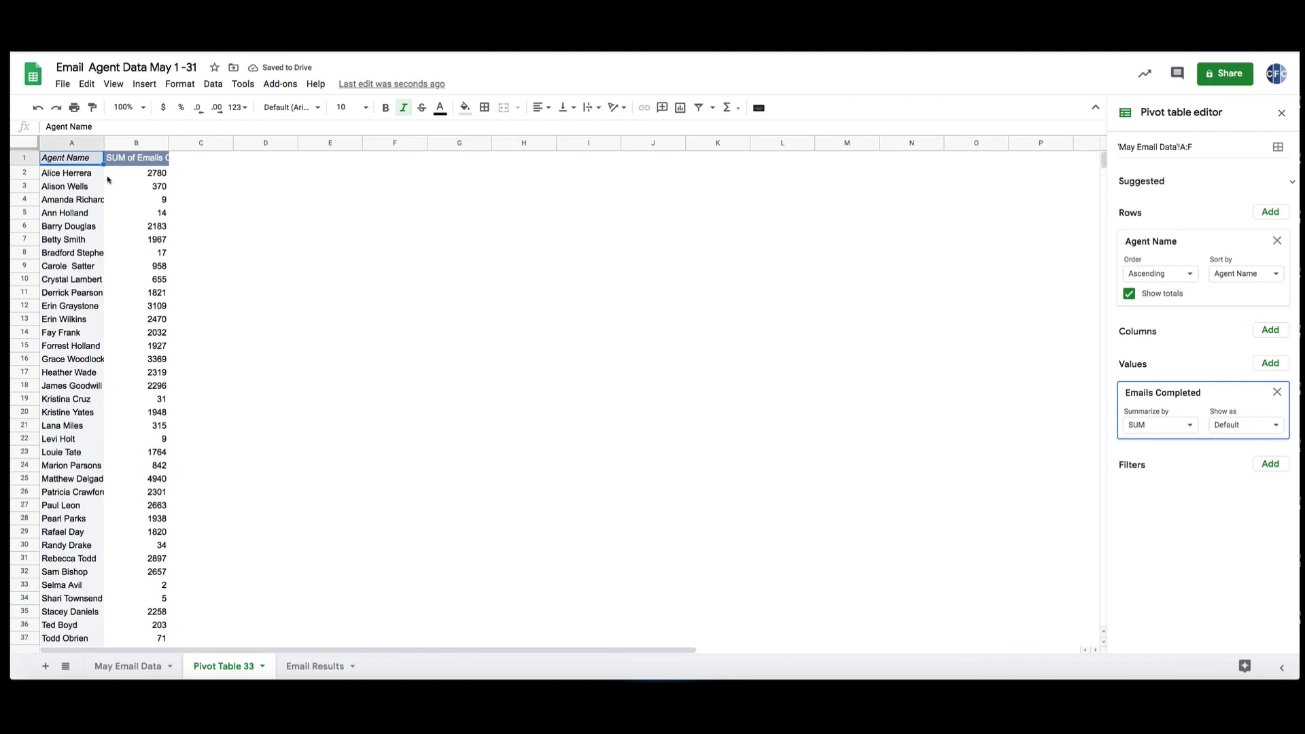
Autofit column A to the agent names and wrap the B1 header text.
{"action": "left_click", "coordinate": [46, 177]}
{"action": "left_click", "coordinate": [126, 178]}
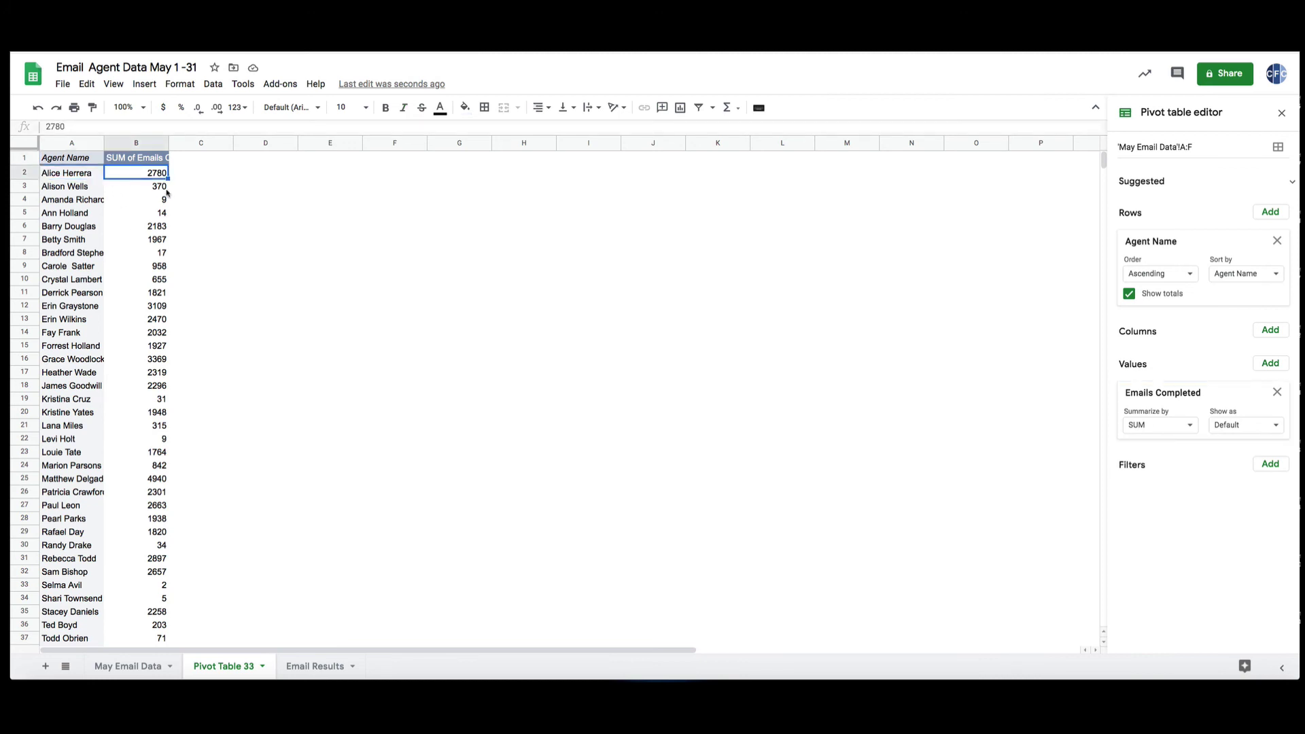
{"action": "left_click", "coordinate": [148, 191]}
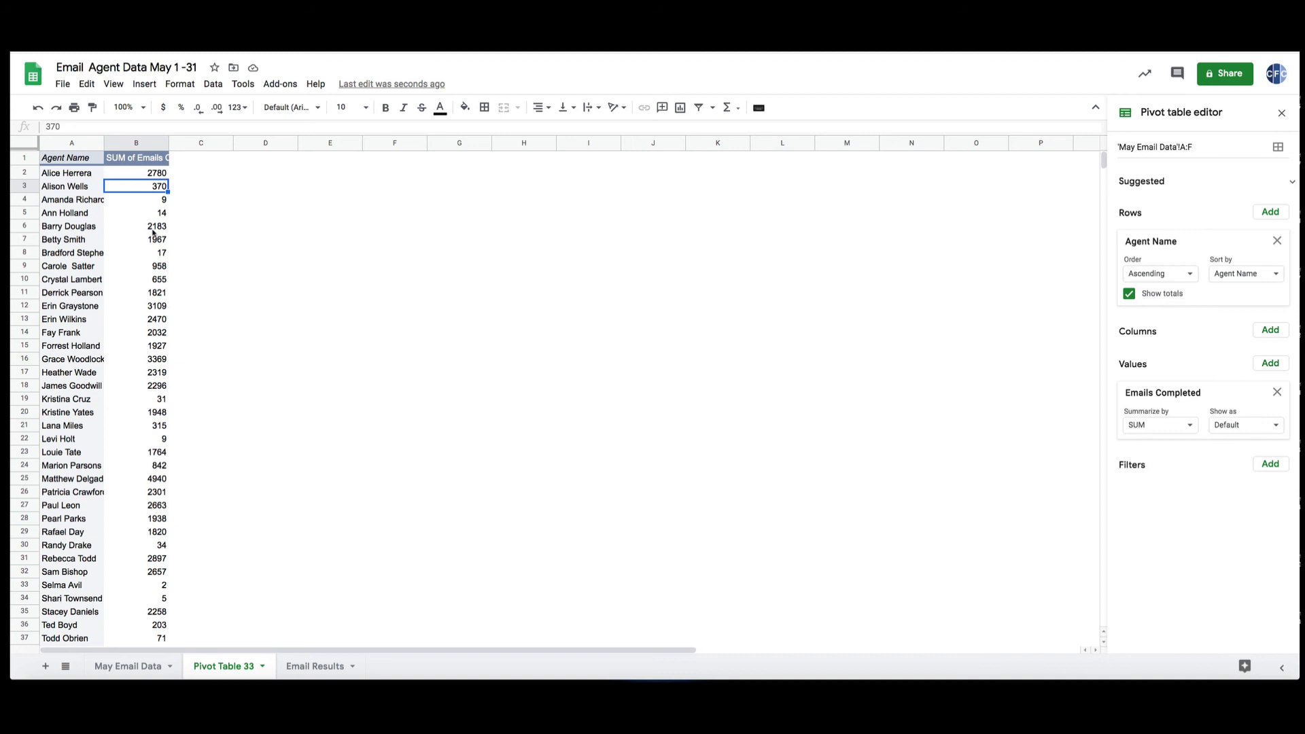
{"action": "double_click", "coordinate": [103, 142]}
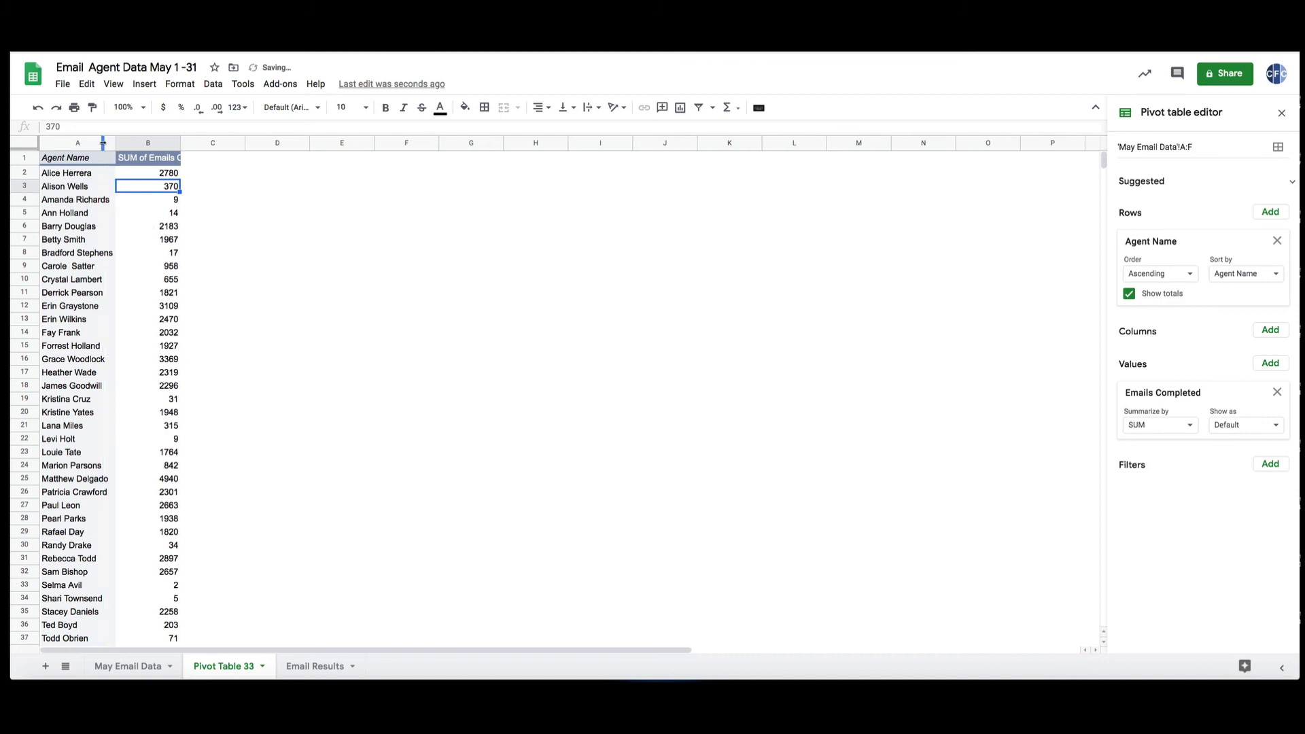
{"action": "left_click", "coordinate": [144, 160]}
{"action": "left_click", "coordinate": [591, 107]}
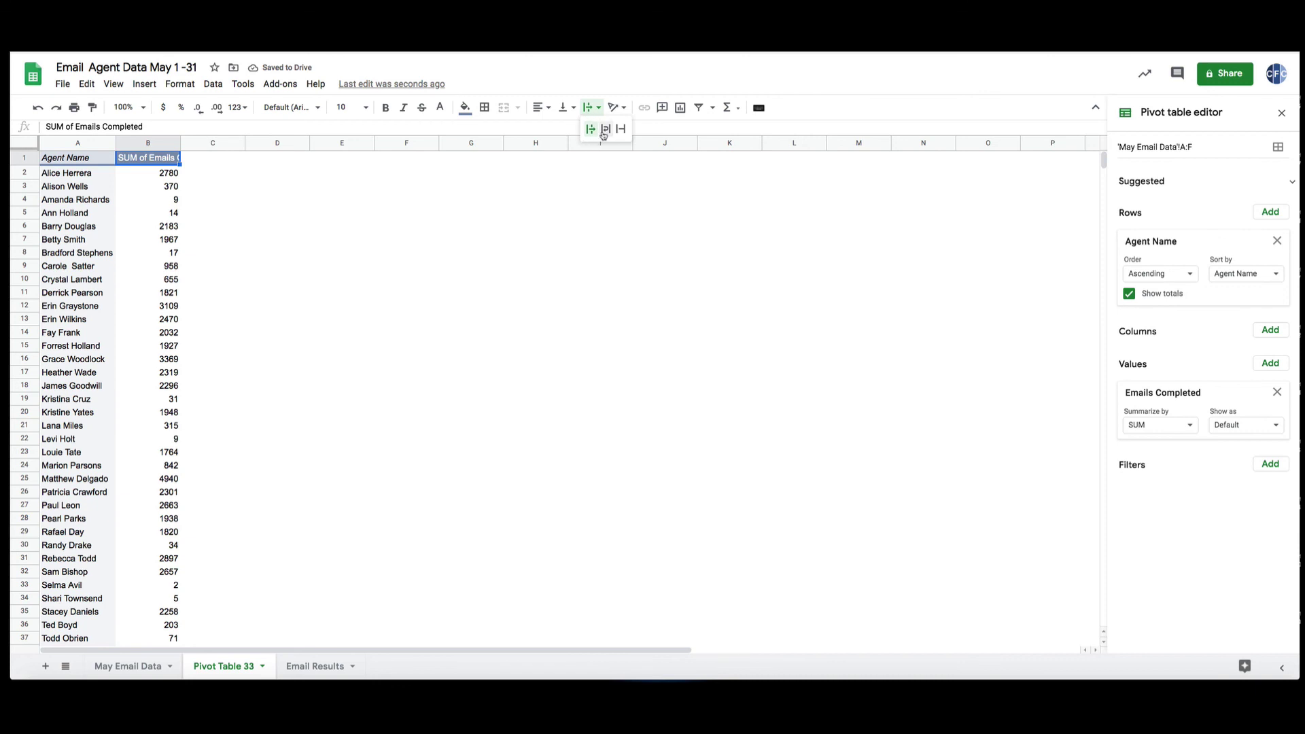
{"action": "left_click", "coordinate": [604, 130]}
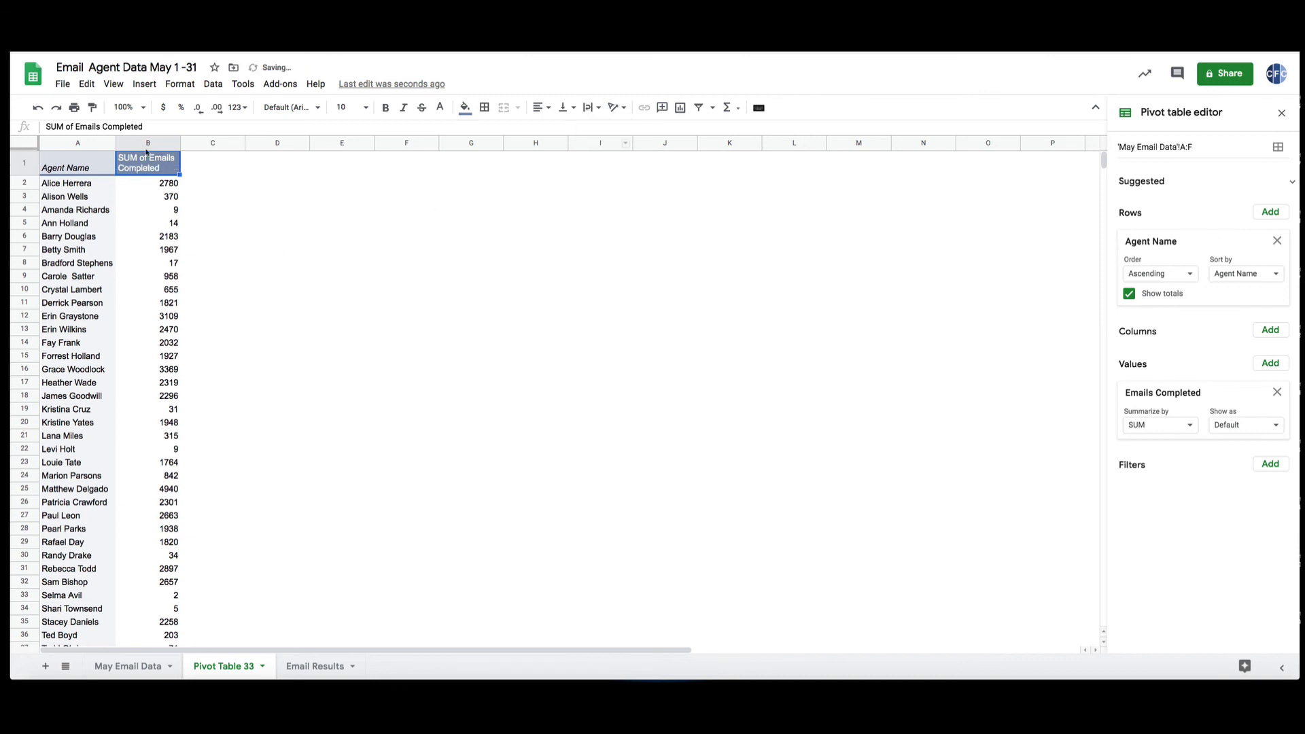
Format column B totals as Number with zero decimal places.
{"action": "left_click", "coordinate": [146, 144]}
{"action": "left_click", "coordinate": [238, 108]}
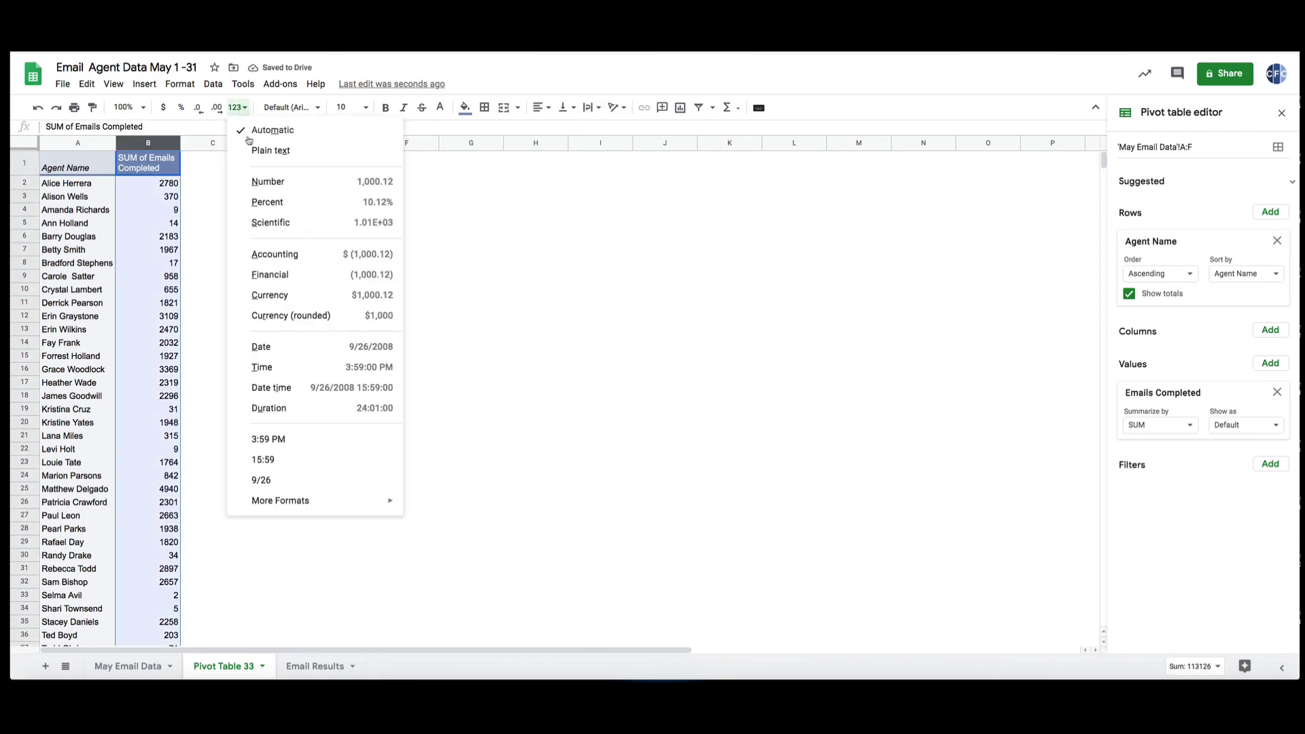
{"action": "left_click", "coordinate": [269, 183]}
{"action": "left_click", "coordinate": [198, 108]}
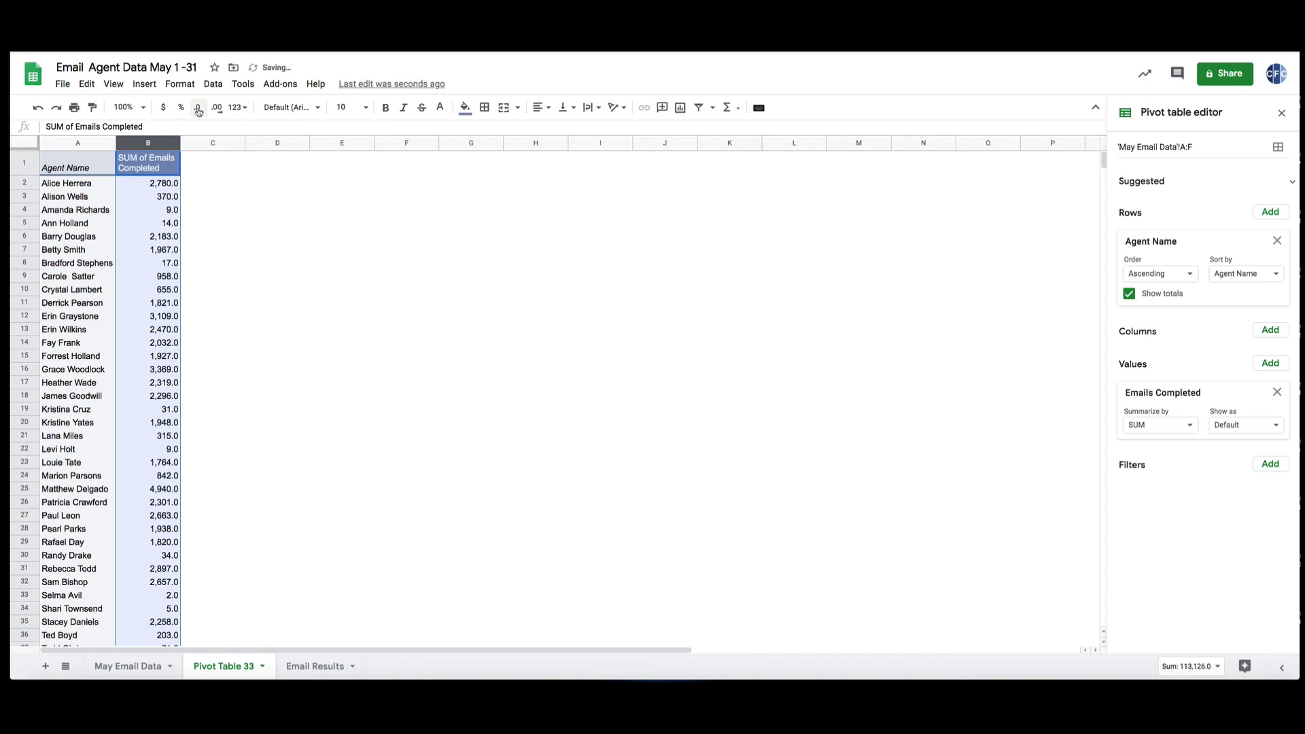
{"action": "left_click", "coordinate": [198, 108]}
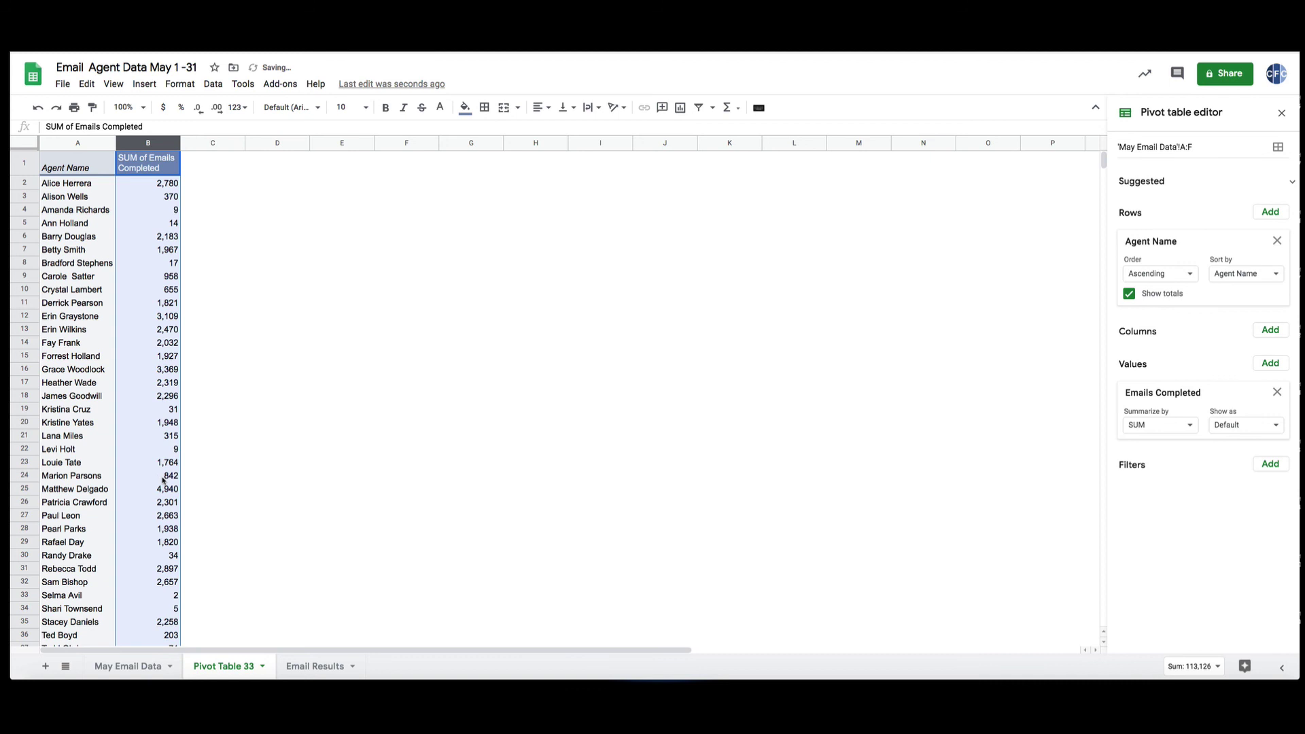
Close the pivot editor and check the Grand Total of 56,563.
{"action": "left_click", "coordinate": [235, 330]}
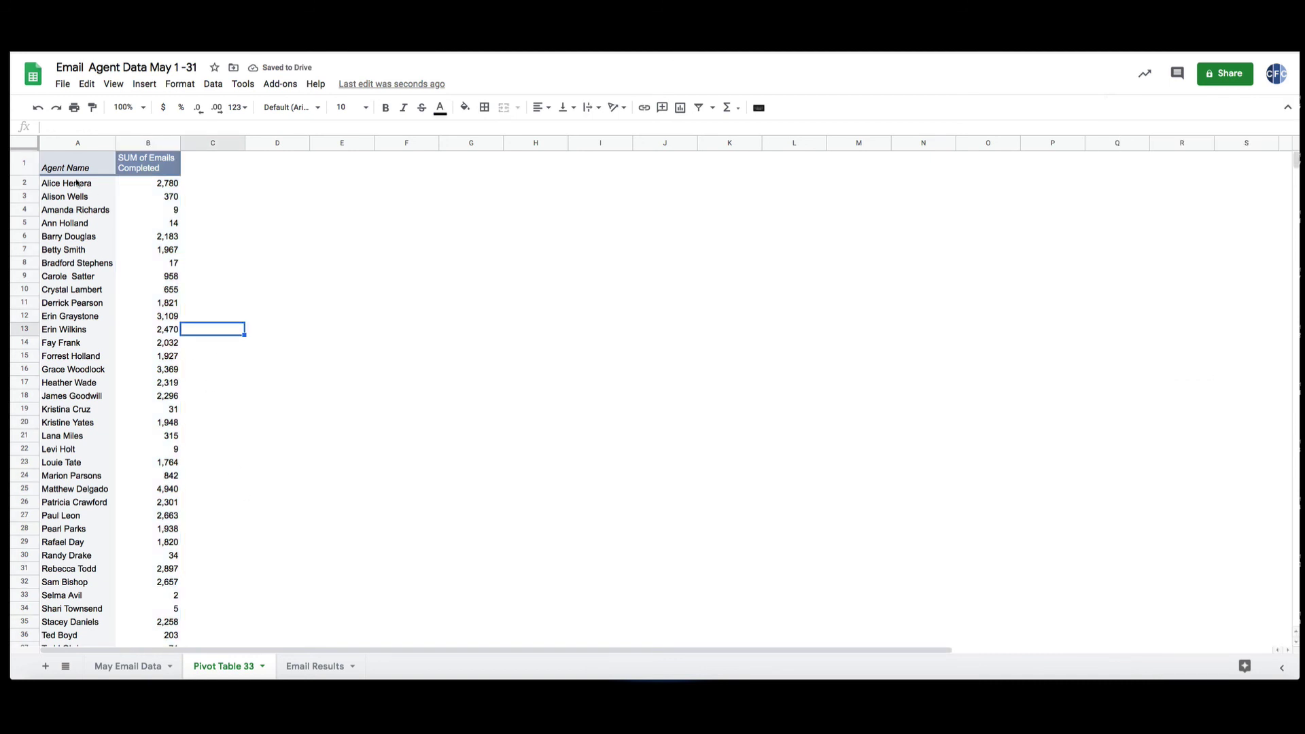
{"action": "scroll", "coordinate": [152, 401], "scroll_direction": "down", "scroll_amount": 5}
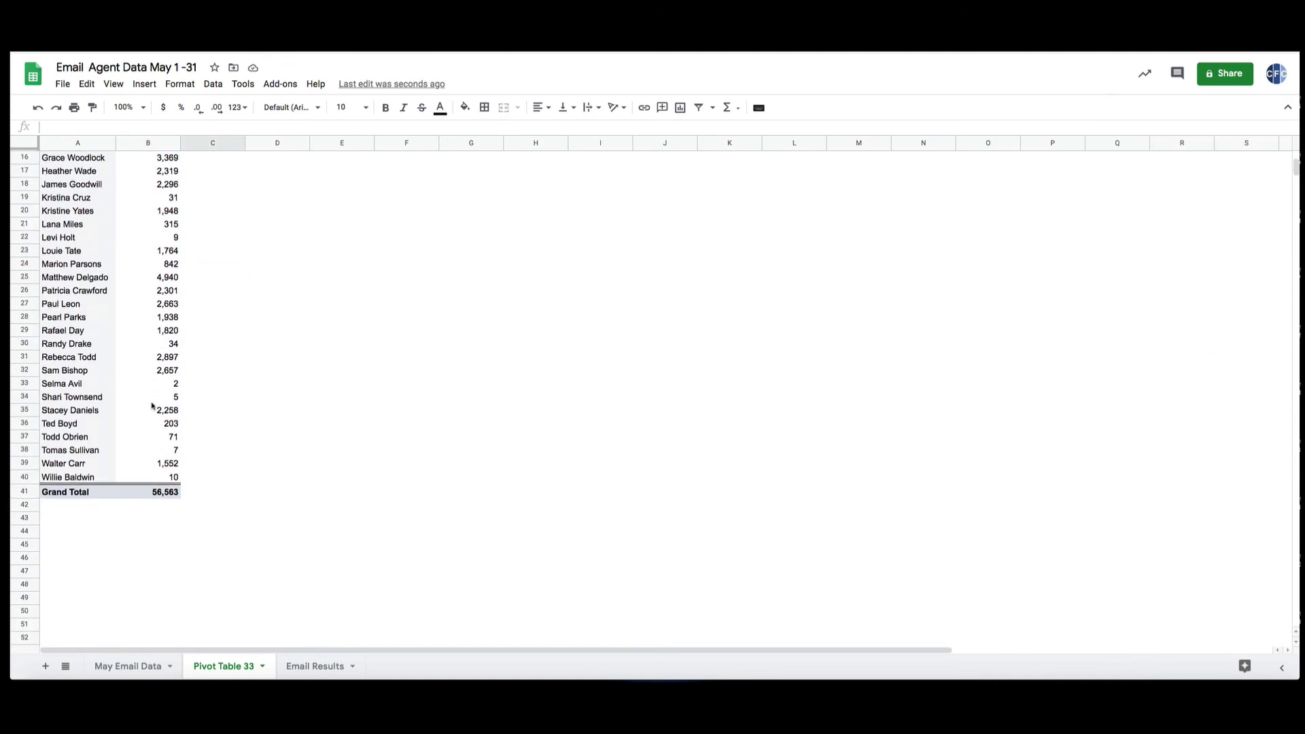
{"action": "scroll", "coordinate": [240, 471], "scroll_direction": "up", "scroll_amount": 5}
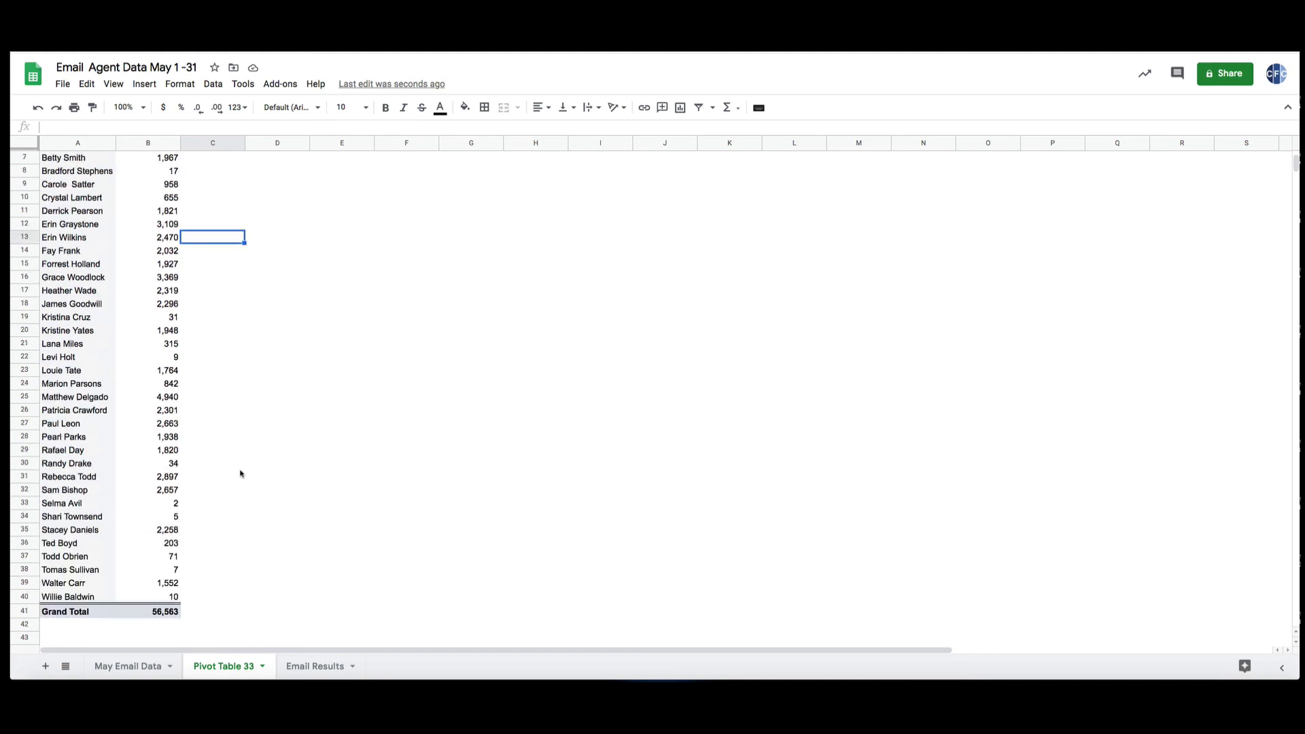